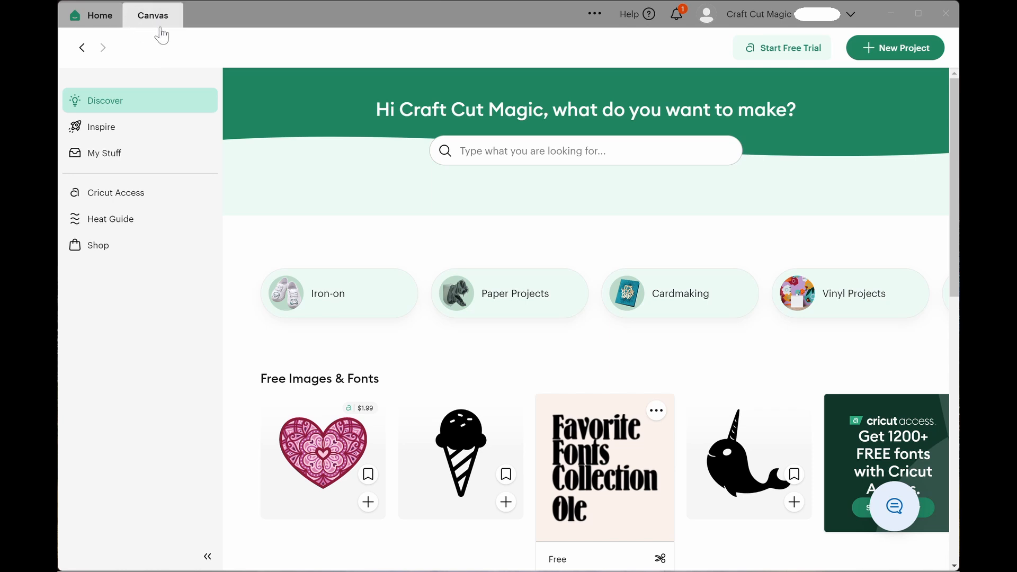
Open the saved Summer Sign (Paper) project and send it to be made.
{"action": "left_click", "coordinate": [144, 22]}
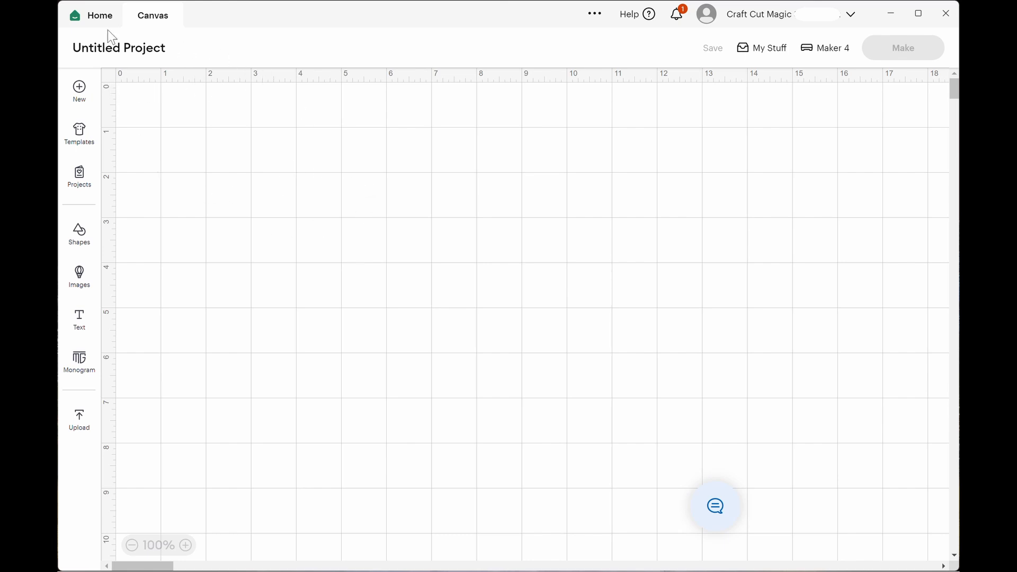
{"action": "left_click", "coordinate": [95, 20]}
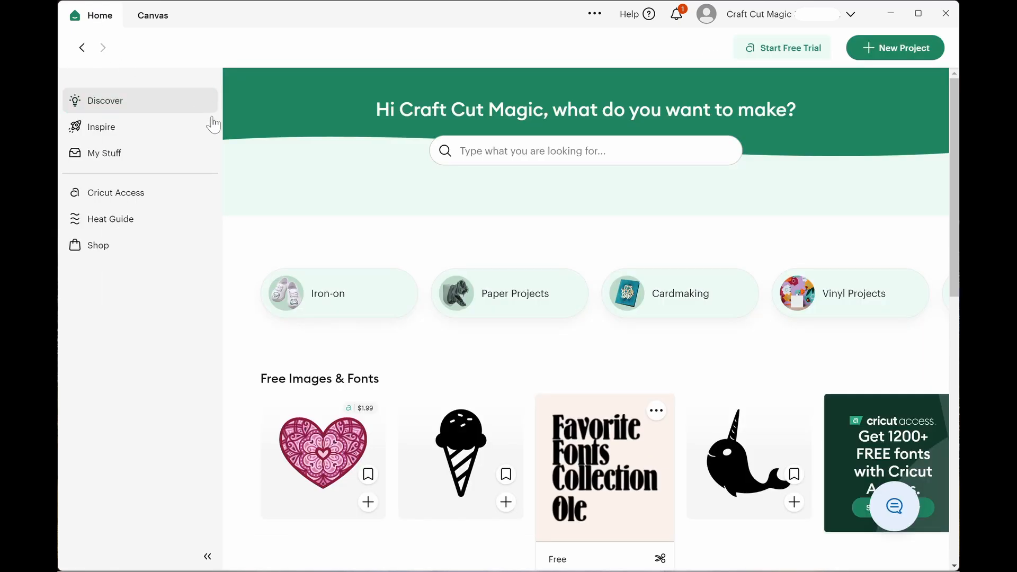
{"action": "left_click", "coordinate": [150, 159]}
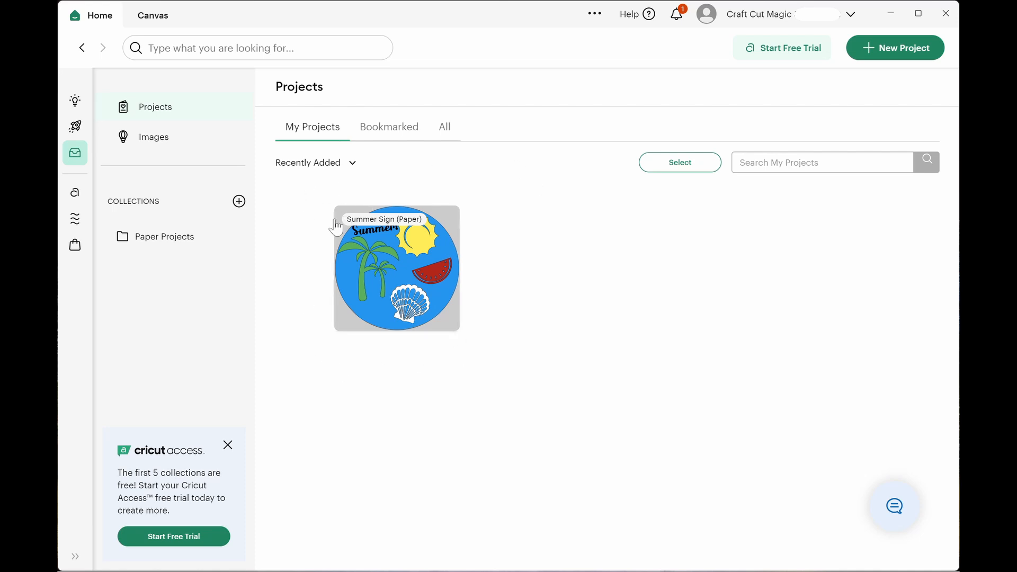
{"action": "left_click", "coordinate": [399, 267]}
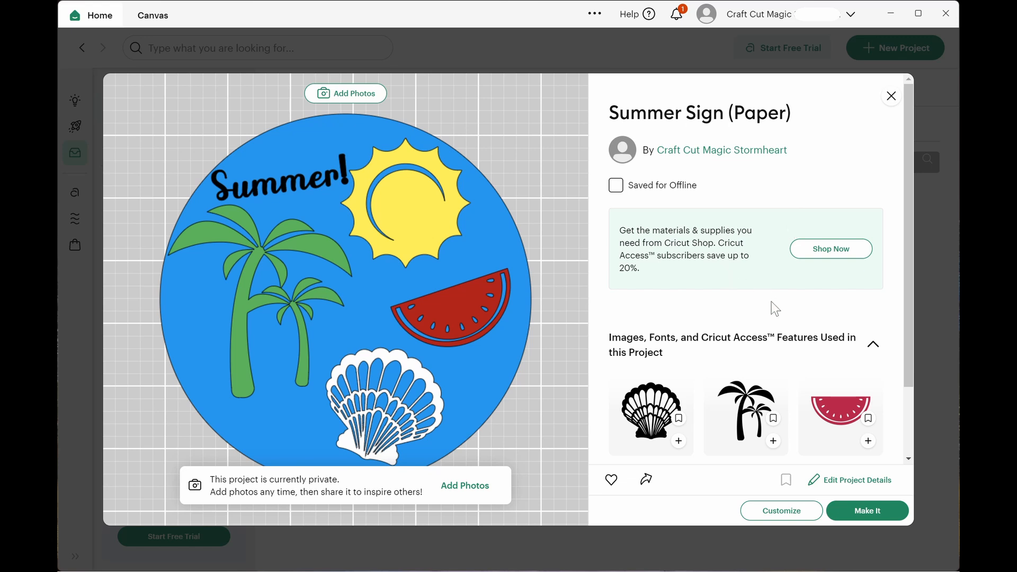
{"action": "left_click_drag", "start_coordinate": [905, 295], "coordinate": [903, 357]}
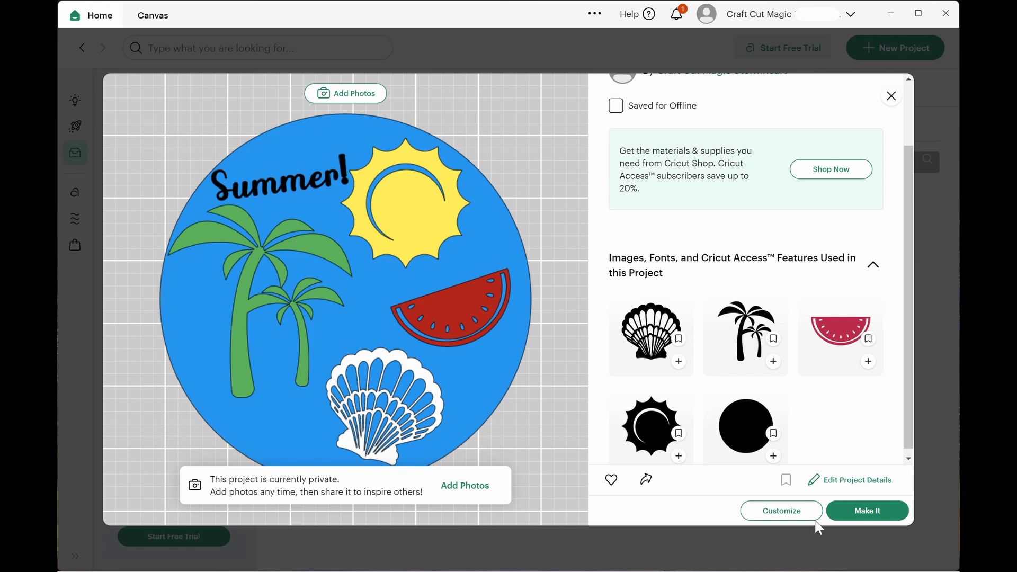
{"action": "left_click", "coordinate": [863, 519]}
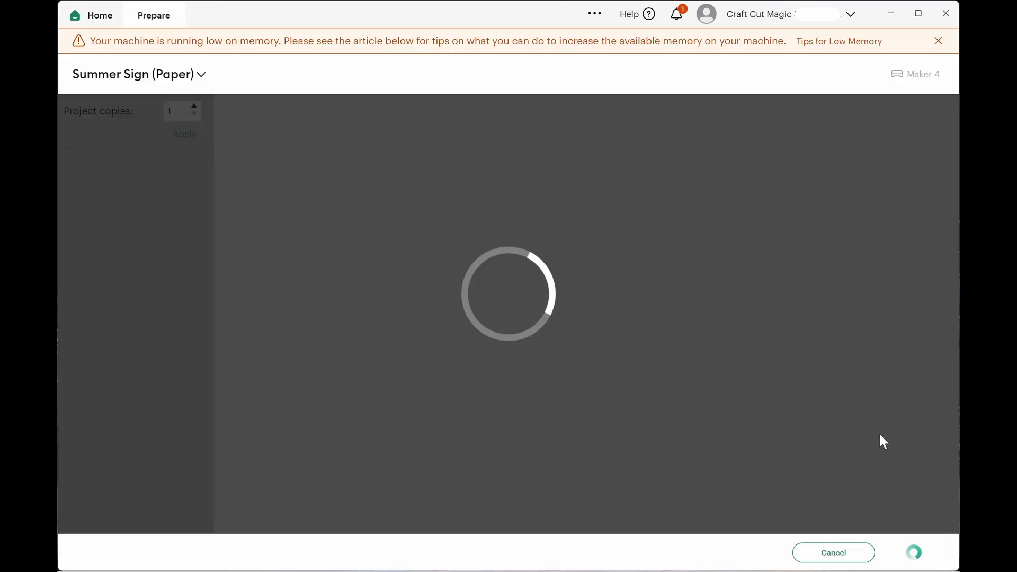
Set all of the project's materials to load on a 12 in x 12 in mat, dismissing the memory warning and the editing tip.
{"action": "left_click", "coordinate": [939, 41]}
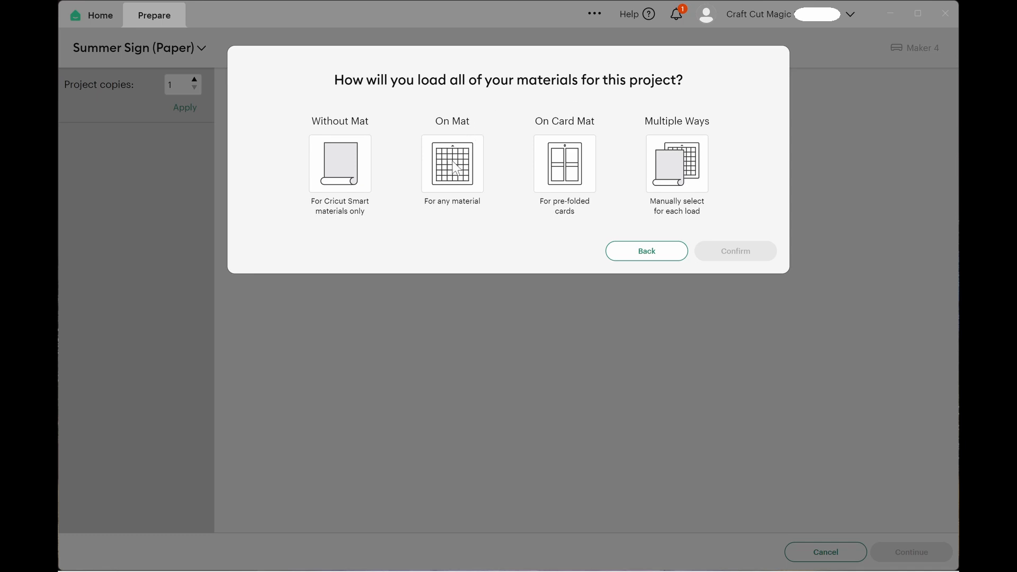
{"action": "left_click", "coordinate": [454, 176]}
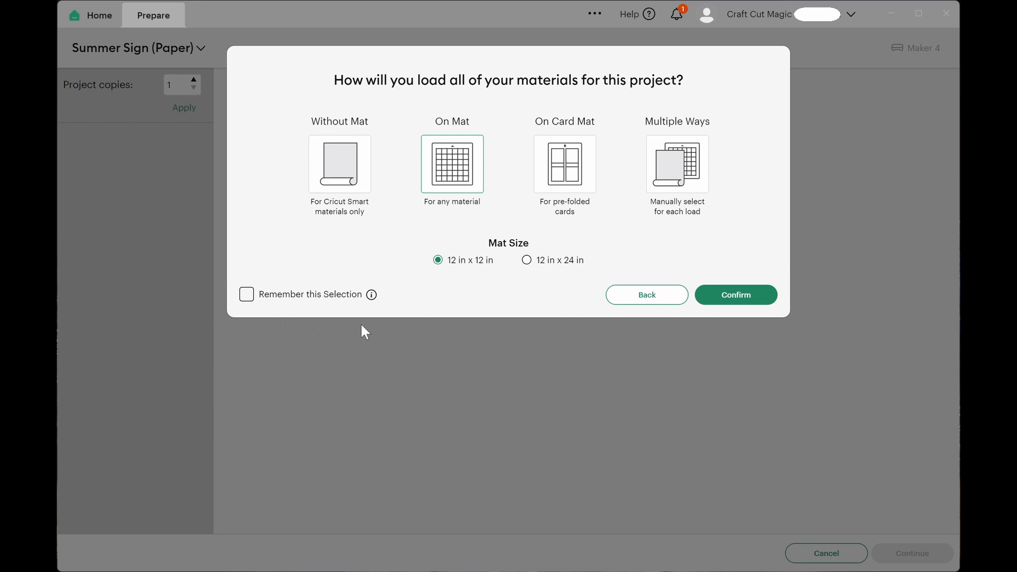
{"action": "mouse_move", "coordinate": [371, 297]}
{"action": "left_click", "coordinate": [751, 295]}
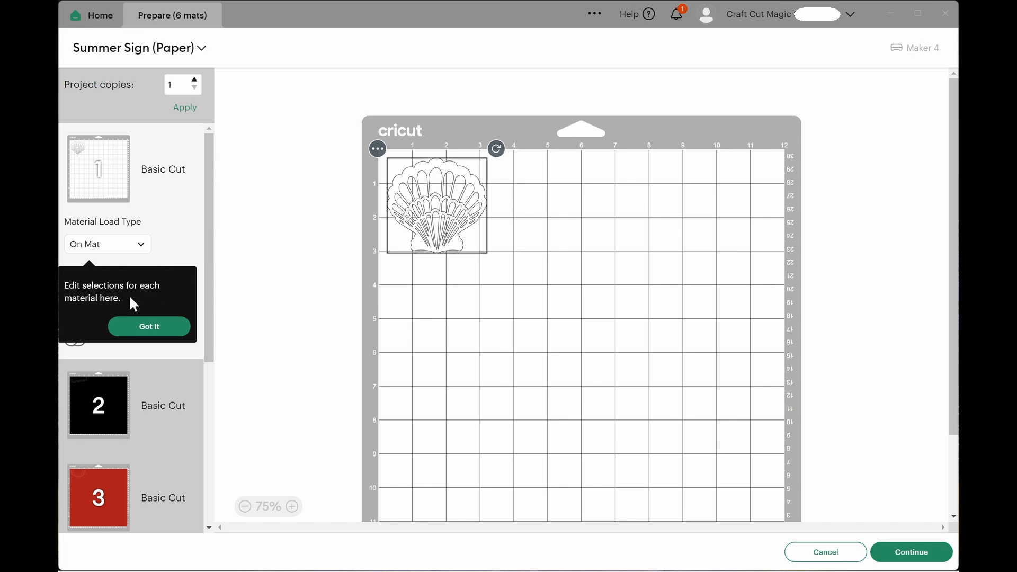
{"action": "left_click", "coordinate": [169, 325]}
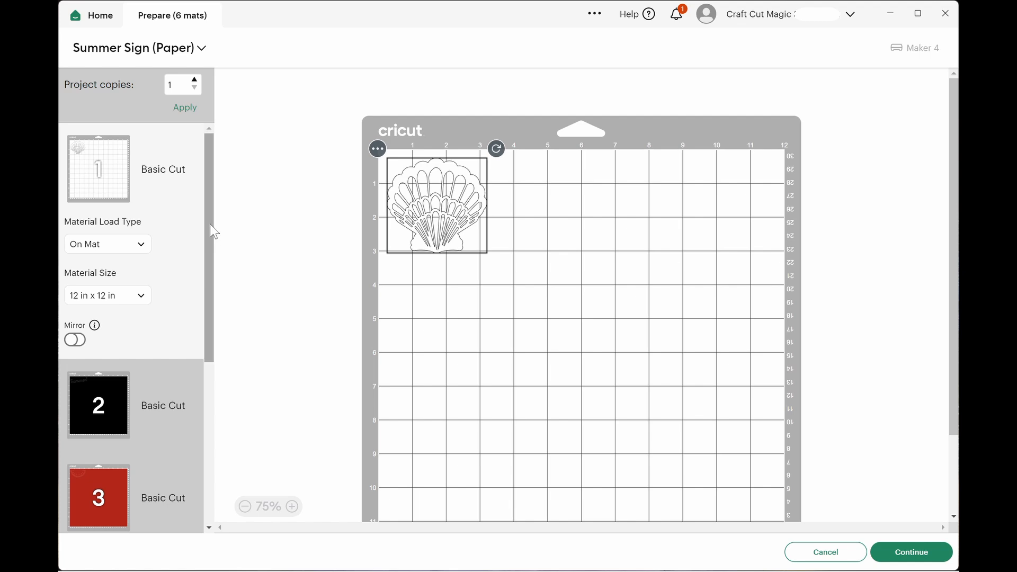
Set the material size of the seashell mat (mat 1) to 8.5 in x 11 in (Letter).
{"action": "left_click_drag", "start_coordinate": [210, 223], "coordinate": [237, 229]}
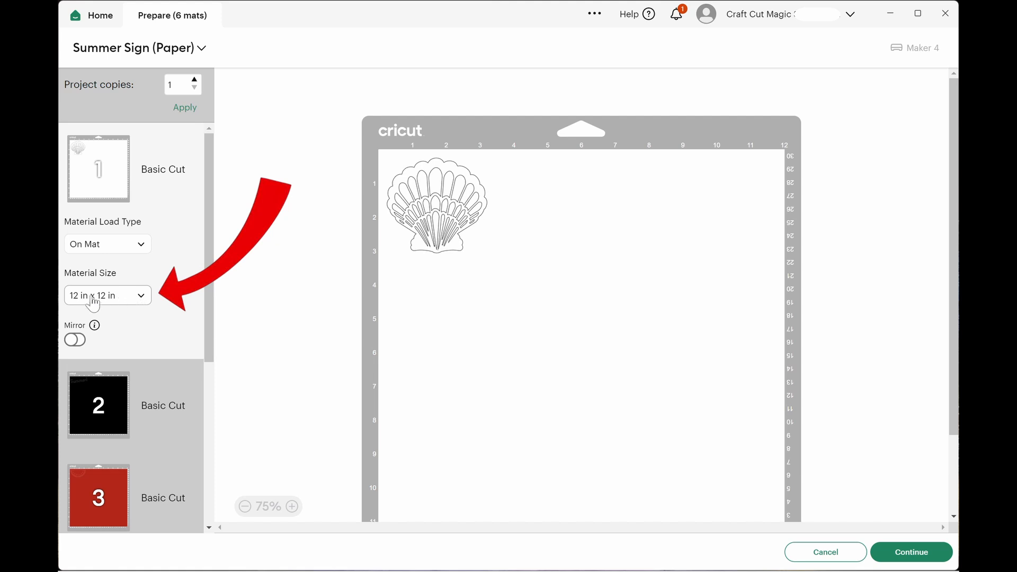
{"action": "left_click", "coordinate": [144, 303]}
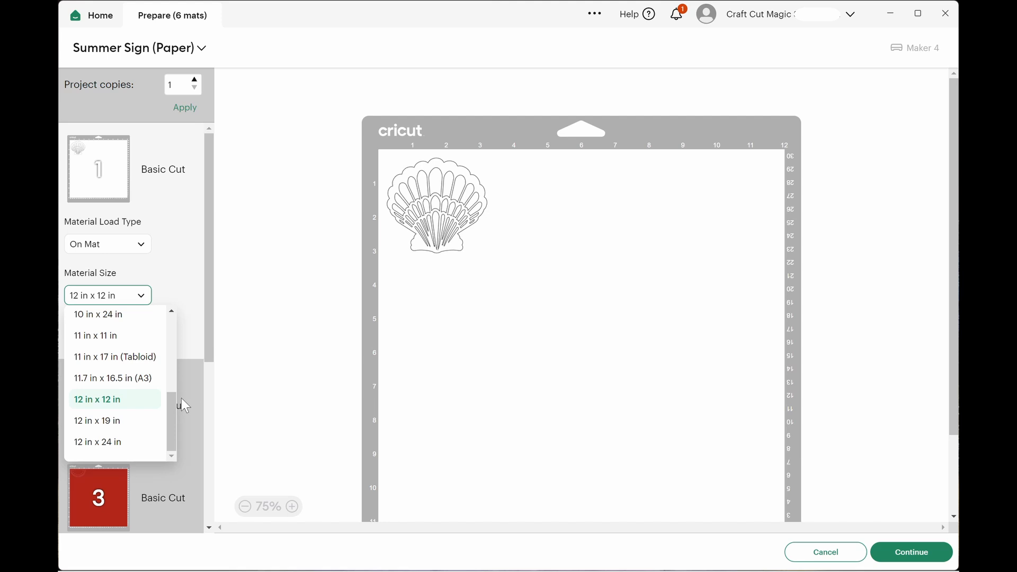
{"action": "left_click_drag", "start_coordinate": [175, 409], "coordinate": [177, 349]}
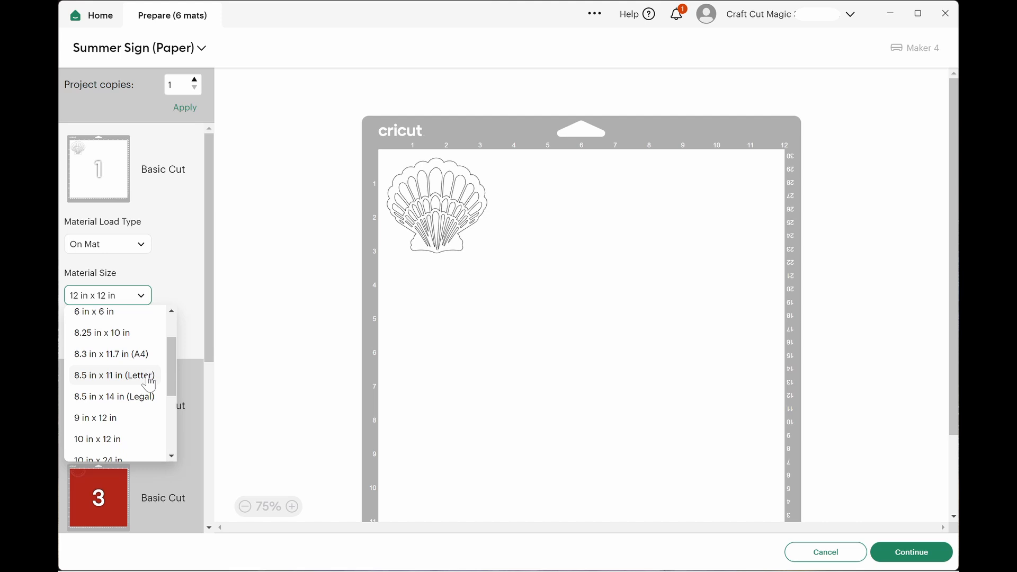
{"action": "left_click", "coordinate": [149, 380]}
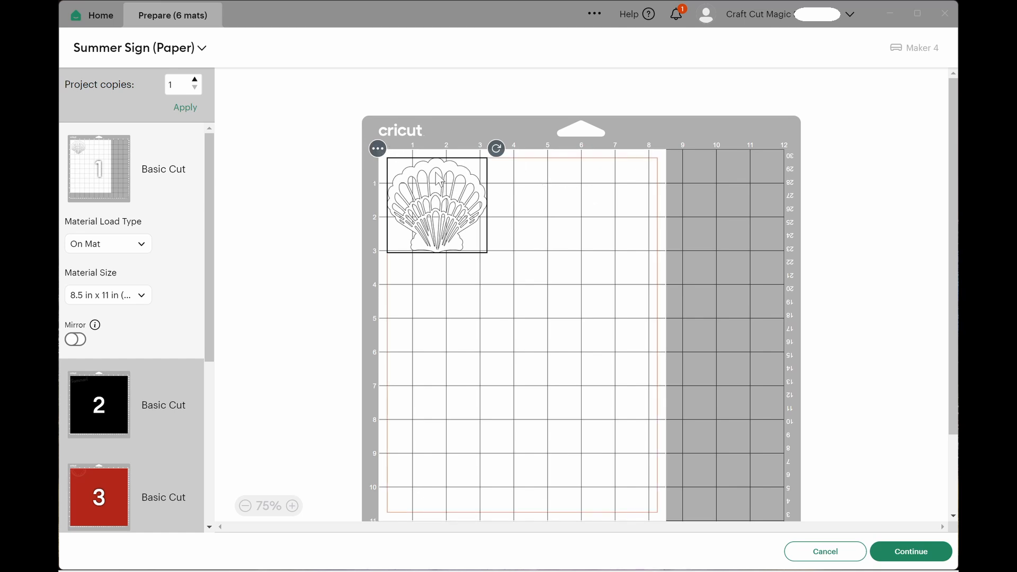
Examine the seashell's object options on mat 1 and the mats it could be moved to.
{"action": "left_click", "coordinate": [379, 153]}
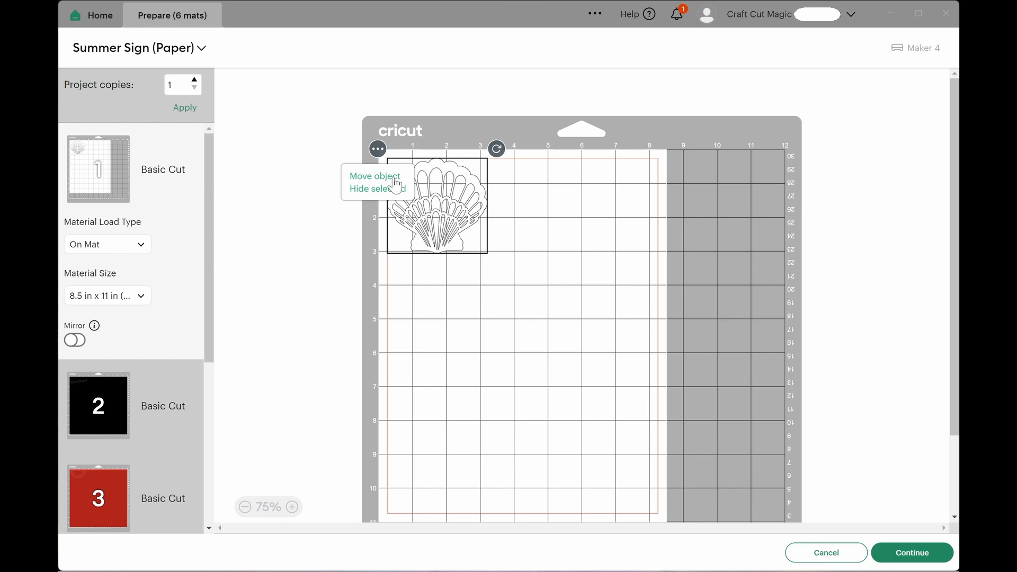
{"action": "left_click", "coordinate": [401, 176]}
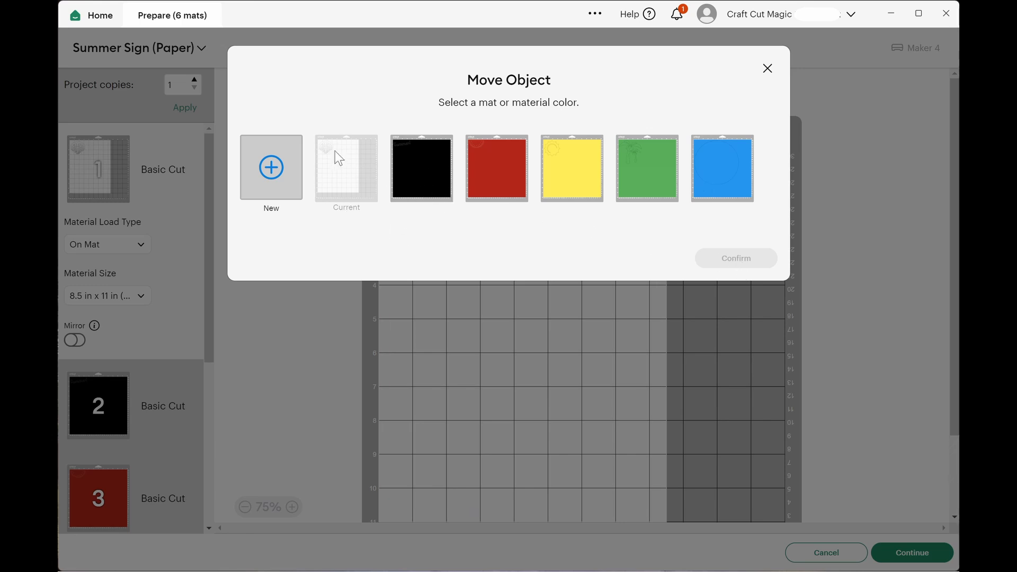
{"action": "left_click", "coordinate": [768, 68]}
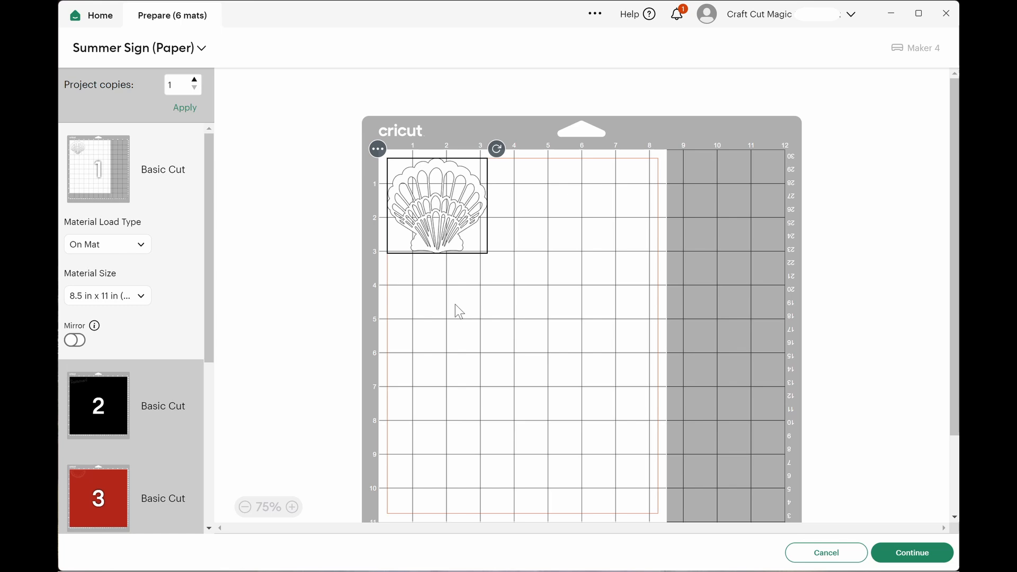
{"action": "left_click", "coordinate": [377, 150]}
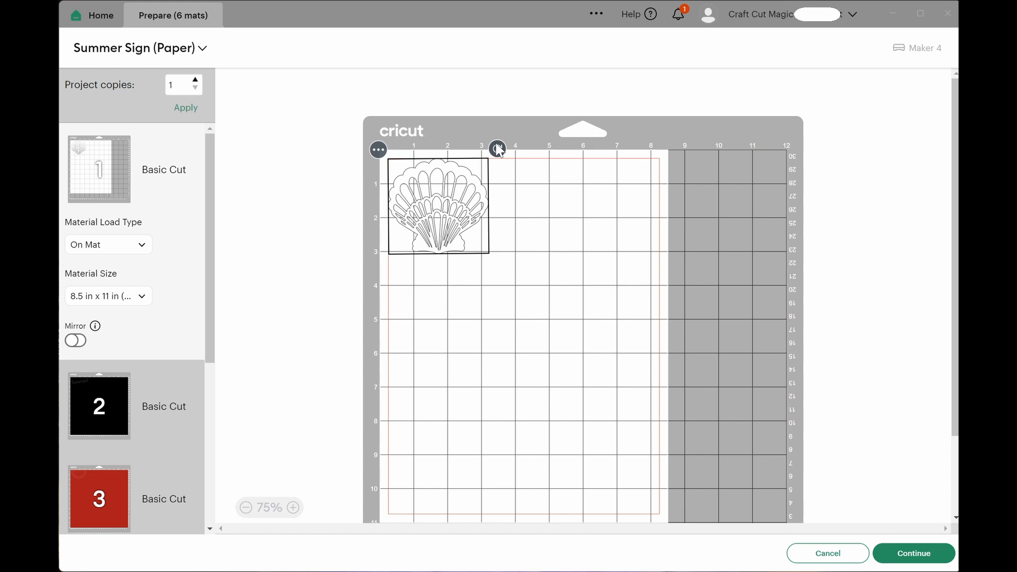
Try rotating the seashell on mat 1, then turn it upright and return it to the mat's upper-left corner.
{"action": "mouse_move", "coordinate": [501, 154]}
{"action": "left_mouse_down"}
{"action": "mouse_move", "coordinate": [519, 170]}
{"action": "mouse_move", "coordinate": [513, 161]}
{"action": "mouse_move", "coordinate": [524, 202]}
{"action": "left_mouse_up"}
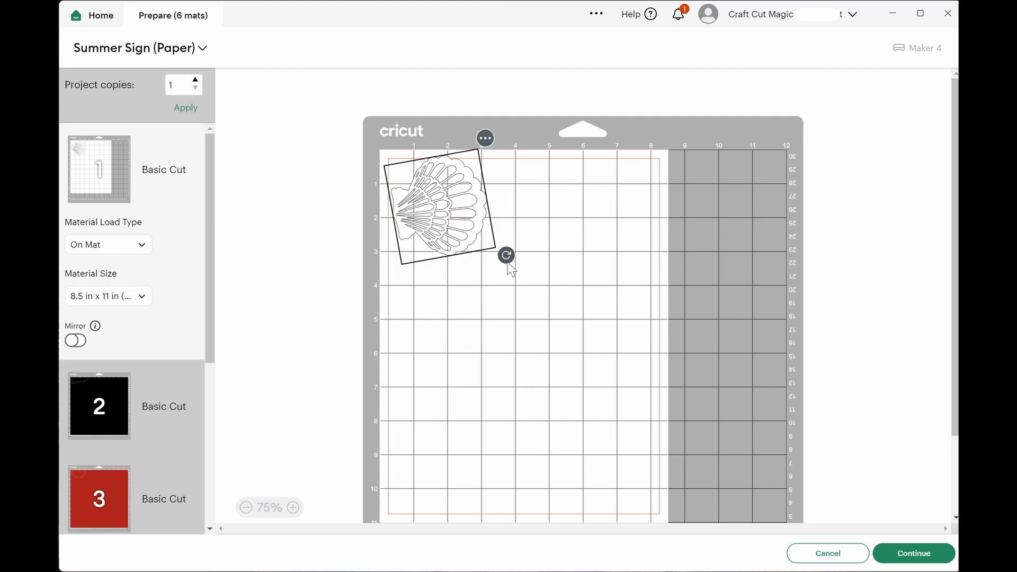
{"action": "left_click_drag", "start_coordinate": [510, 266], "coordinate": [528, 197]}
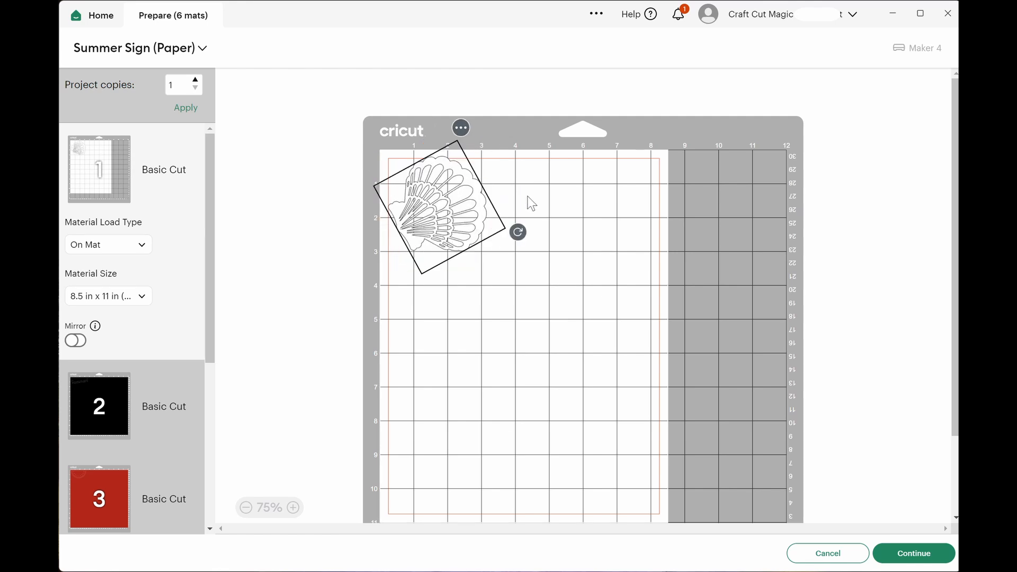
{"action": "mouse_move", "coordinate": [449, 202]}
{"action": "left_mouse_down"}
{"action": "mouse_move", "coordinate": [449, 215]}
{"action": "mouse_move", "coordinate": [445, 206]}
{"action": "left_mouse_up"}
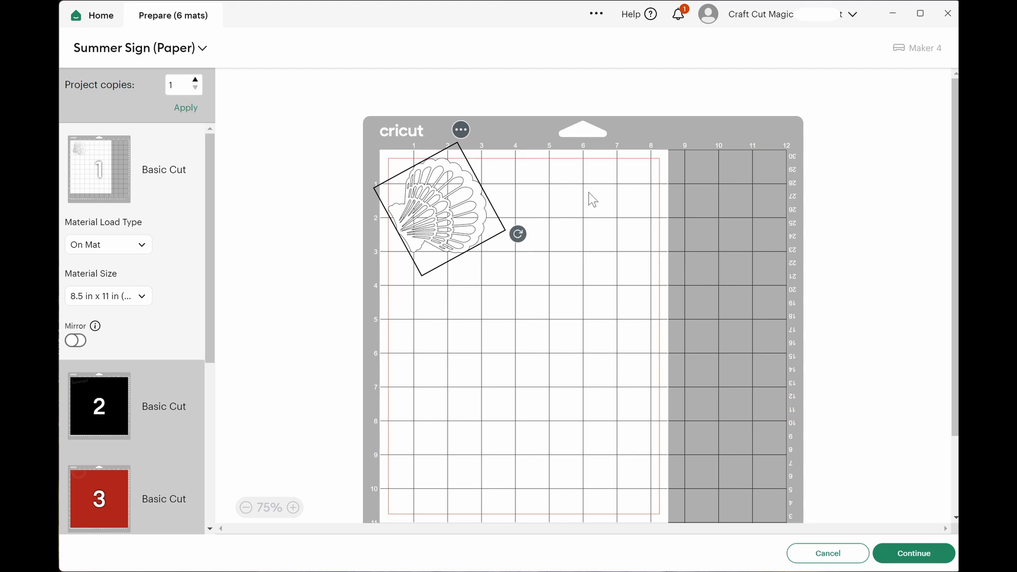
{"action": "left_click_drag", "start_coordinate": [518, 233], "coordinate": [500, 155]}
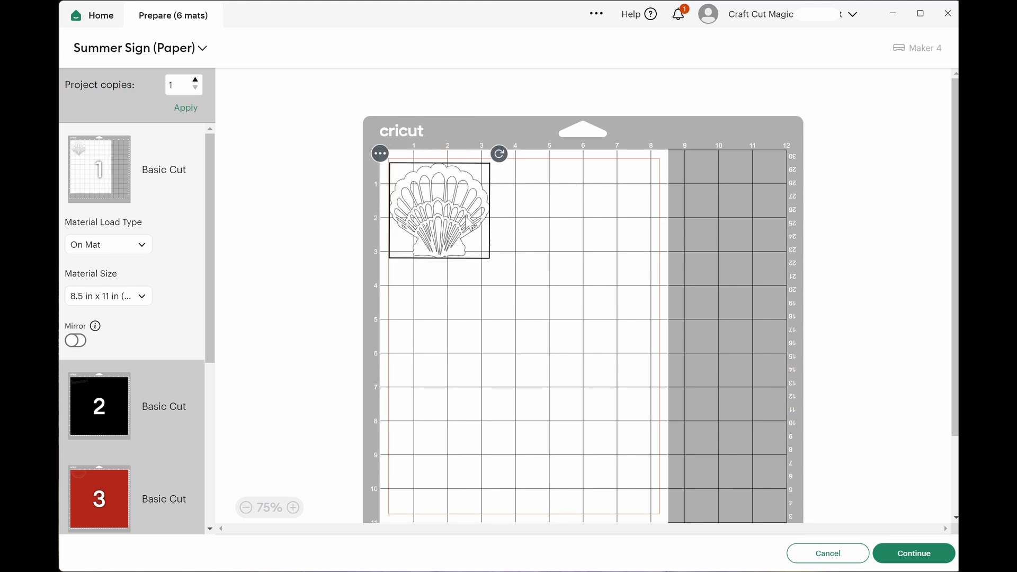
{"action": "left_click_drag", "start_coordinate": [467, 219], "coordinate": [466, 214]}
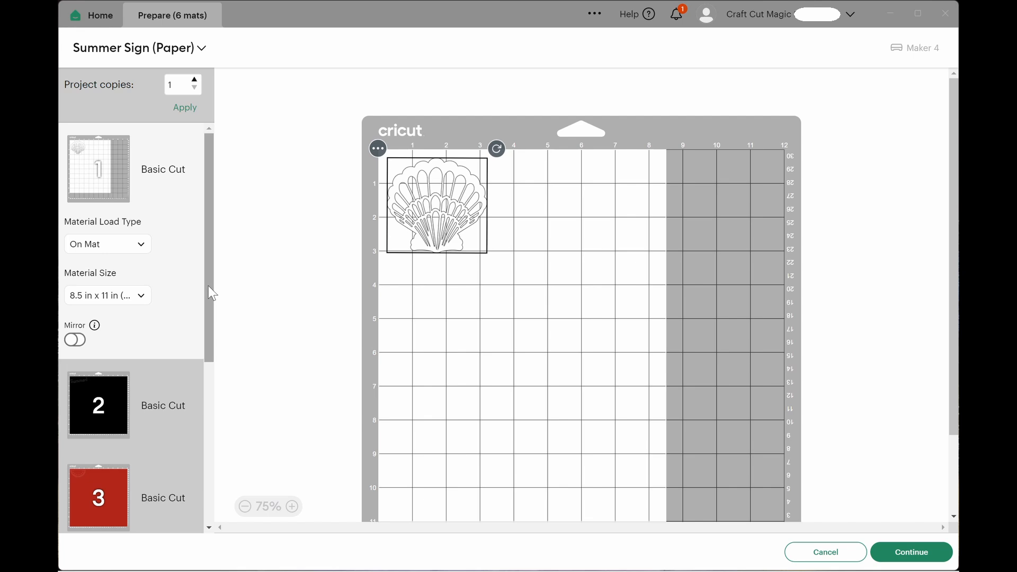
Set the material size of the black Summer! text mat (mat 2) to 8.5 in x 11 in (Letter).
{"action": "left_click_drag", "start_coordinate": [209, 286], "coordinate": [210, 330]}
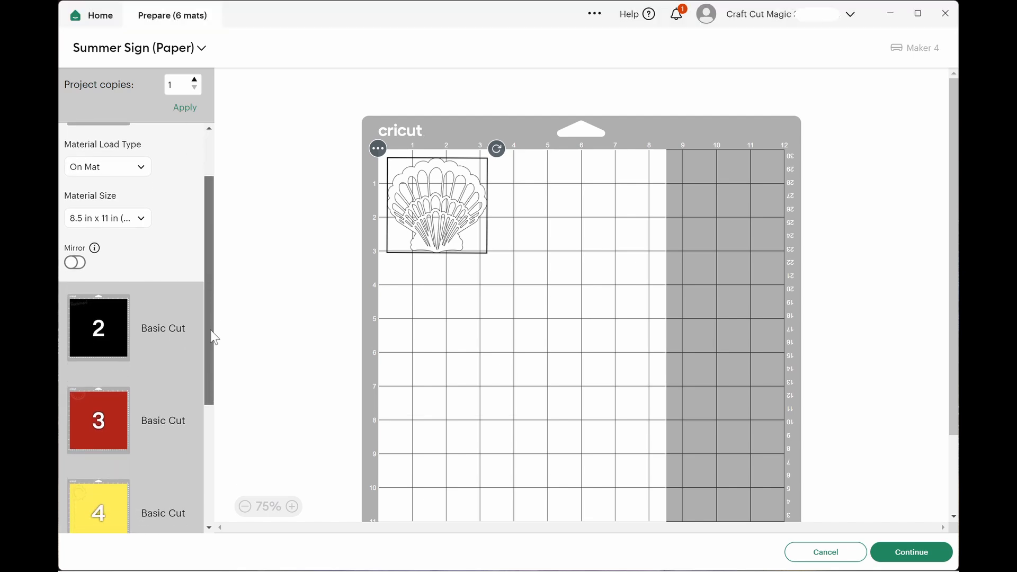
{"action": "left_click", "coordinate": [174, 327]}
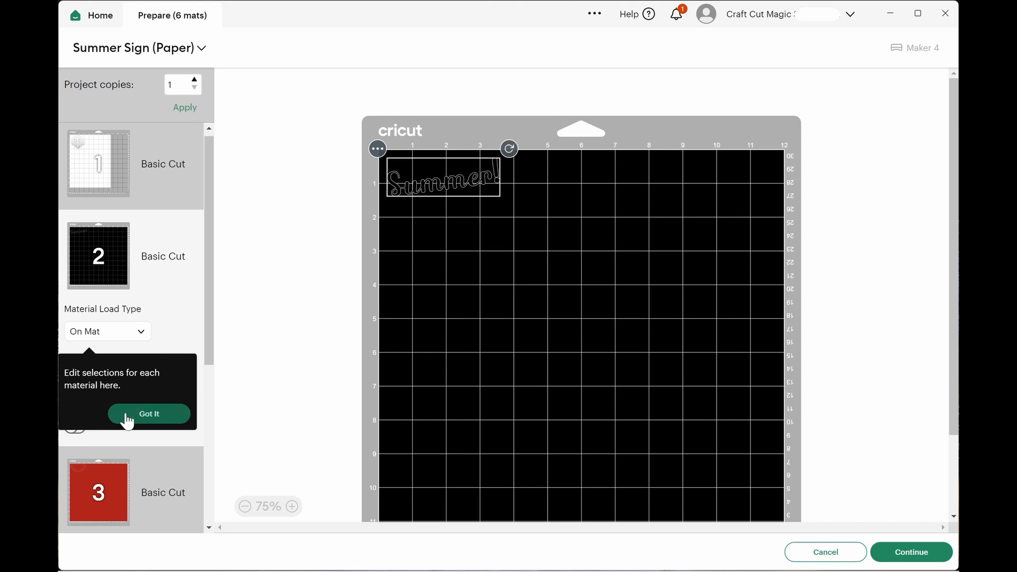
{"action": "left_click", "coordinate": [126, 416]}
{"action": "left_click", "coordinate": [143, 385]}
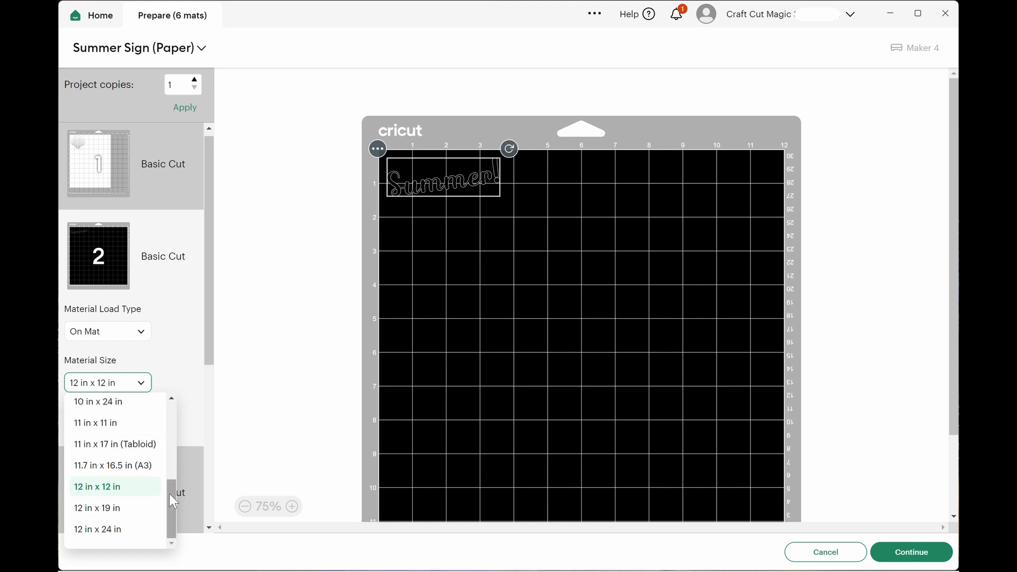
{"action": "left_click_drag", "start_coordinate": [170, 494], "coordinate": [178, 427]}
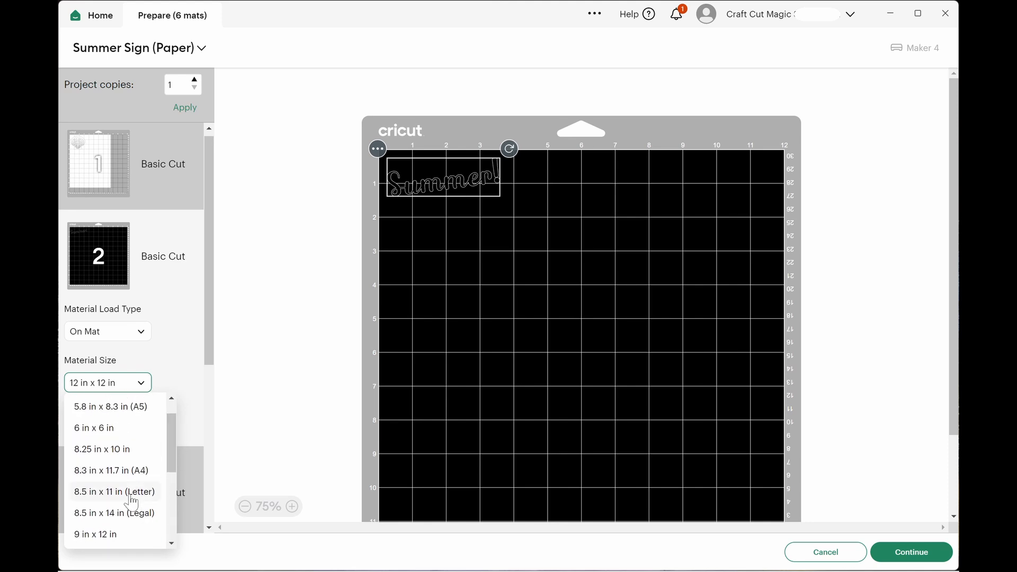
{"action": "left_click", "coordinate": [133, 493]}
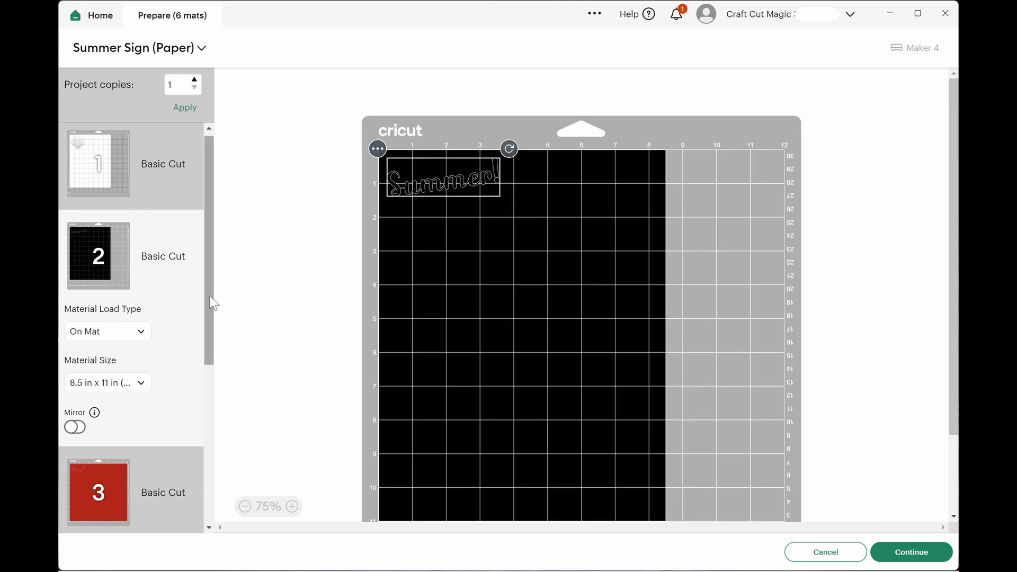
Set the material size of the red watermelon mat (mat 3) to 8.5 in x 11 in (Letter).
{"action": "left_click_drag", "start_coordinate": [209, 295], "coordinate": [212, 372]}
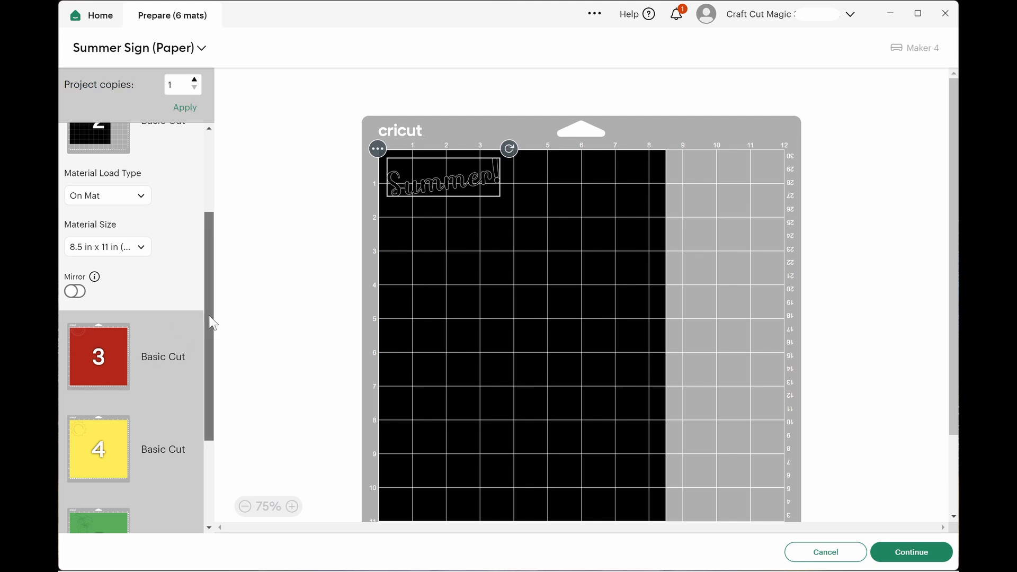
{"action": "scroll", "coordinate": [212, 322], "scroll_direction": "down", "scroll_amount": 1}
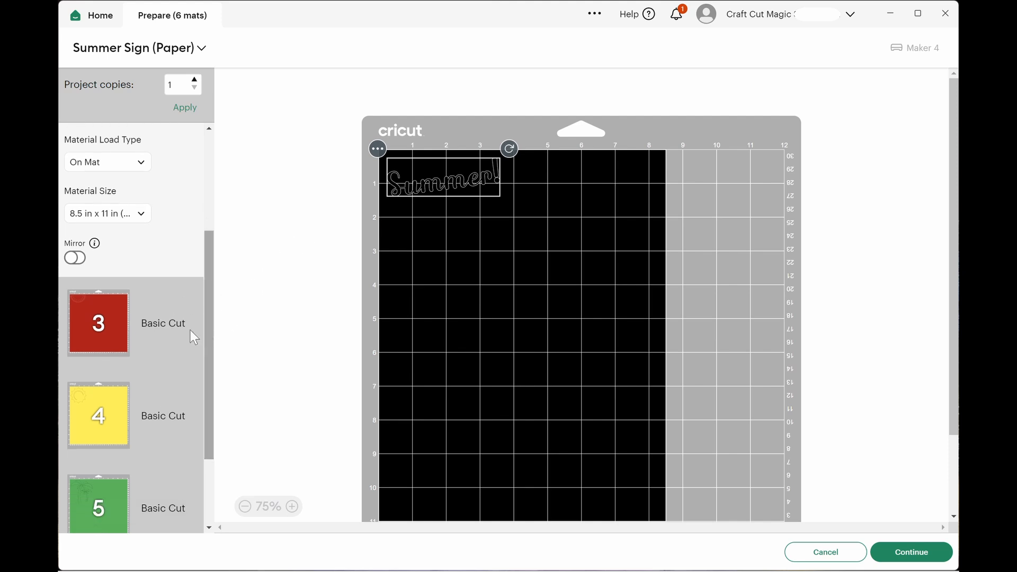
{"action": "left_click", "coordinate": [97, 328]}
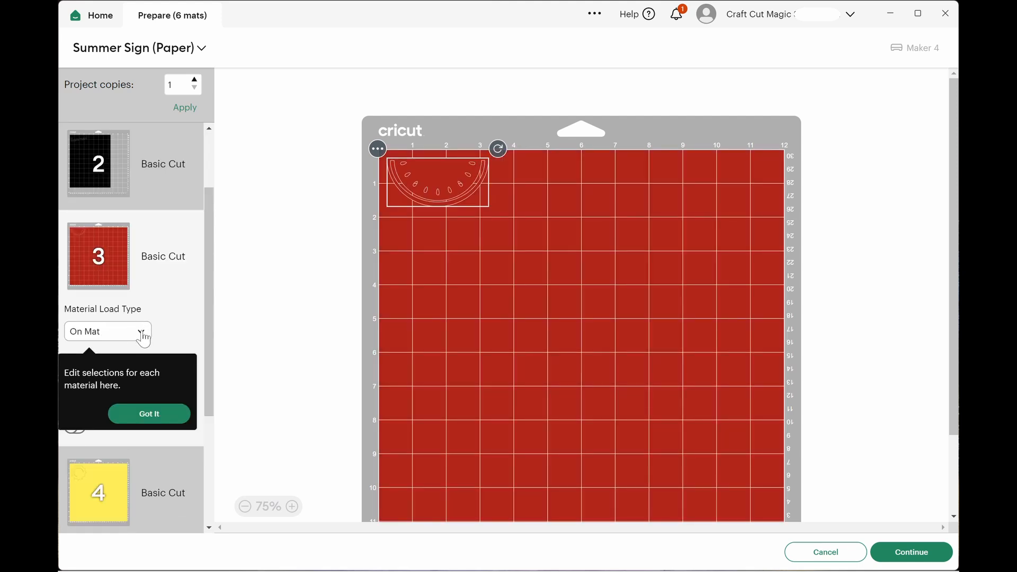
{"action": "left_click", "coordinate": [146, 407]}
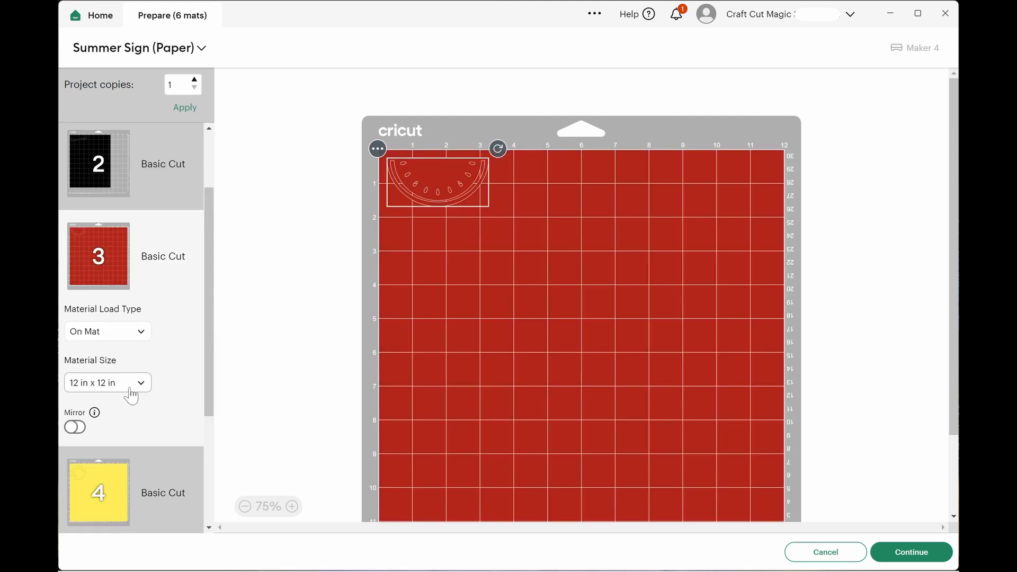
{"action": "left_click", "coordinate": [101, 383]}
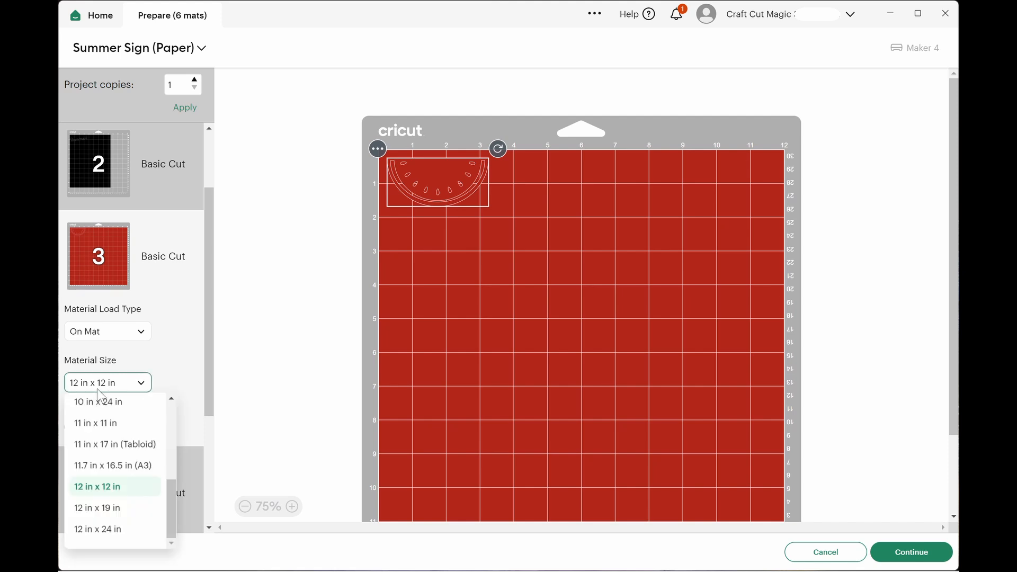
{"action": "left_click_drag", "start_coordinate": [169, 481], "coordinate": [170, 436]}
{"action": "left_click", "coordinate": [133, 458]}
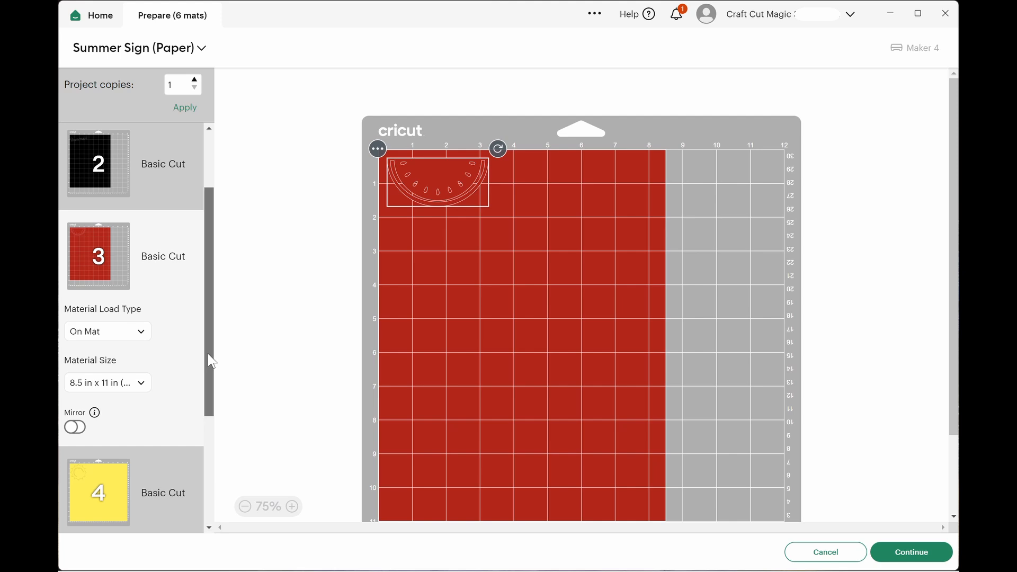
Set the material size of the yellow sun mat (mat 4) to 8.5 in x 11 in (Letter).
{"action": "left_click_drag", "start_coordinate": [208, 354], "coordinate": [208, 410]}
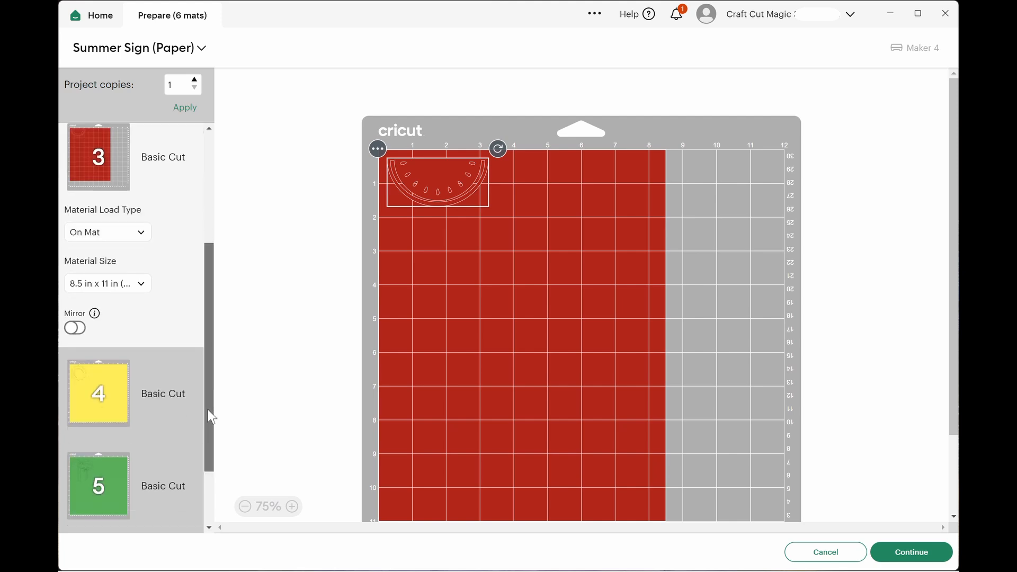
{"action": "left_click", "coordinate": [149, 408]}
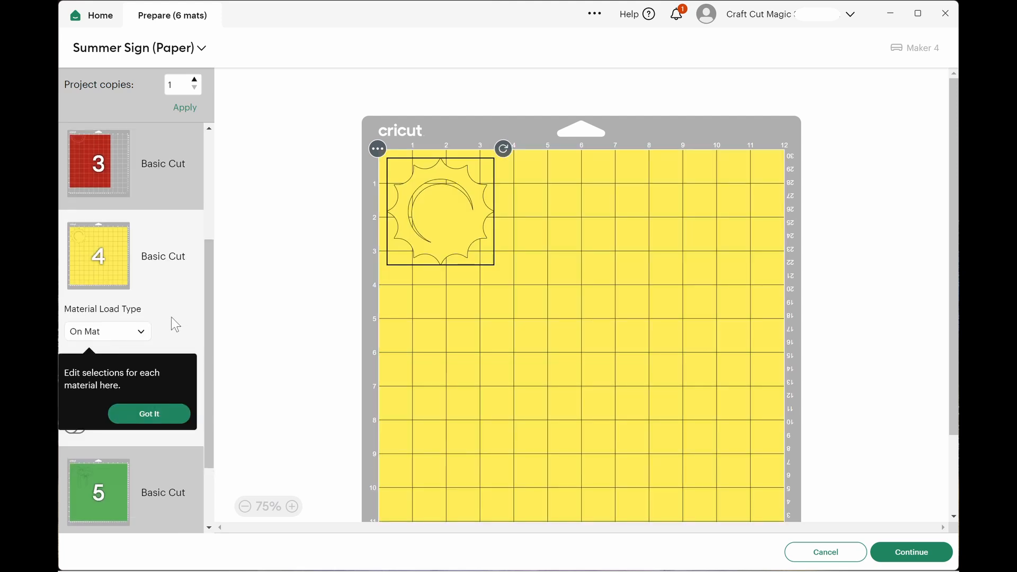
{"action": "left_click", "coordinate": [137, 407]}
{"action": "left_click", "coordinate": [144, 383]}
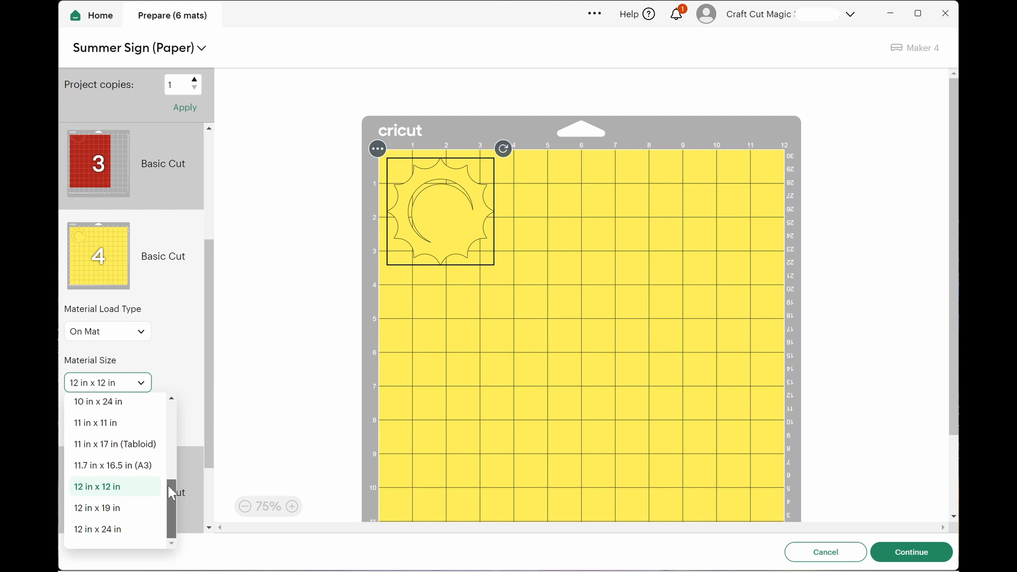
{"action": "left_click_drag", "start_coordinate": [169, 484], "coordinate": [172, 416]}
{"action": "left_click", "coordinate": [145, 483]}
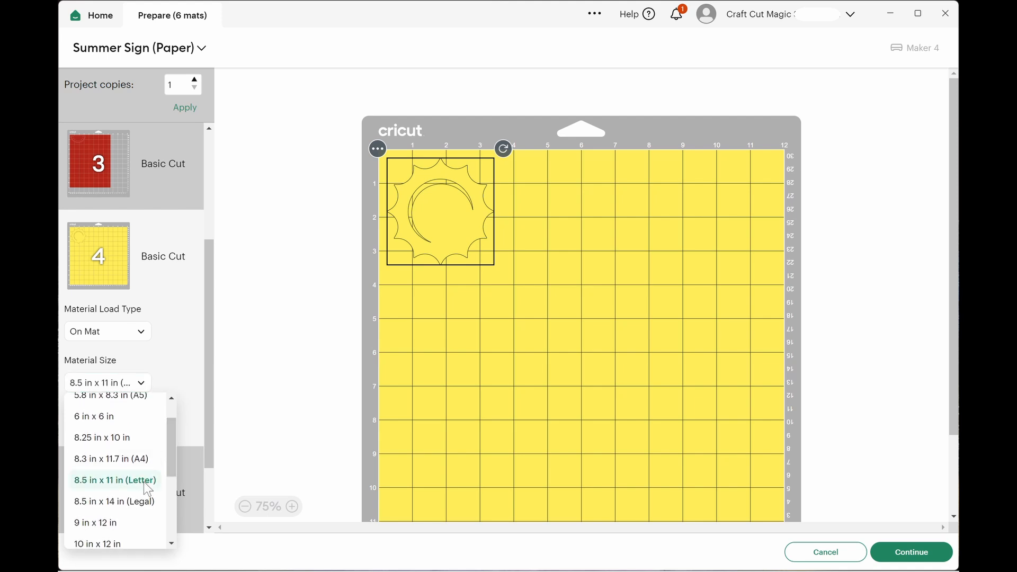
Set the material size of the green palm trees mat (mat 5) to 8.5 in x 11 in (Letter).
{"action": "left_click_drag", "start_coordinate": [205, 351], "coordinate": [188, 411]}
{"action": "left_click", "coordinate": [189, 413]}
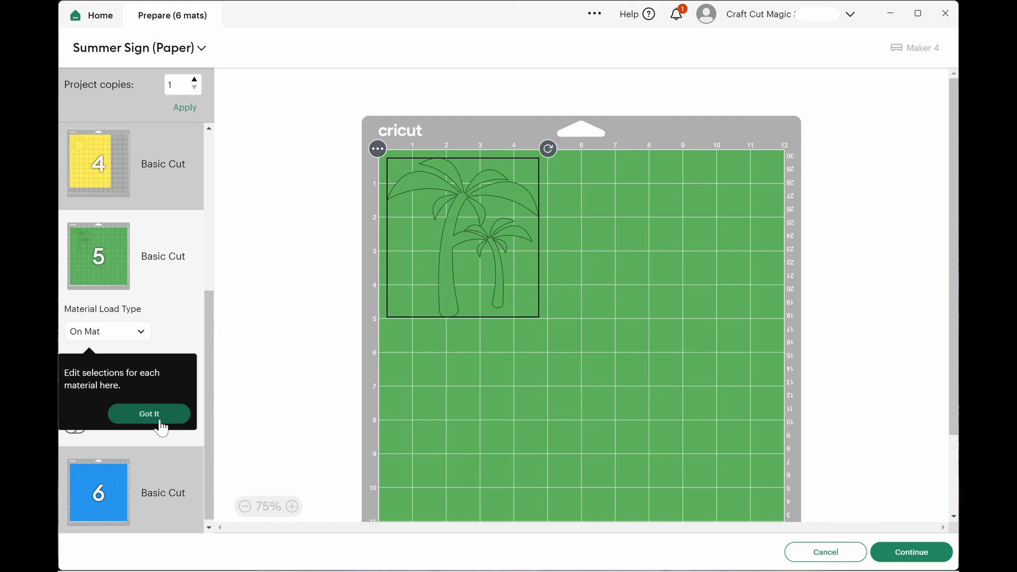
{"action": "left_click", "coordinate": [154, 414]}
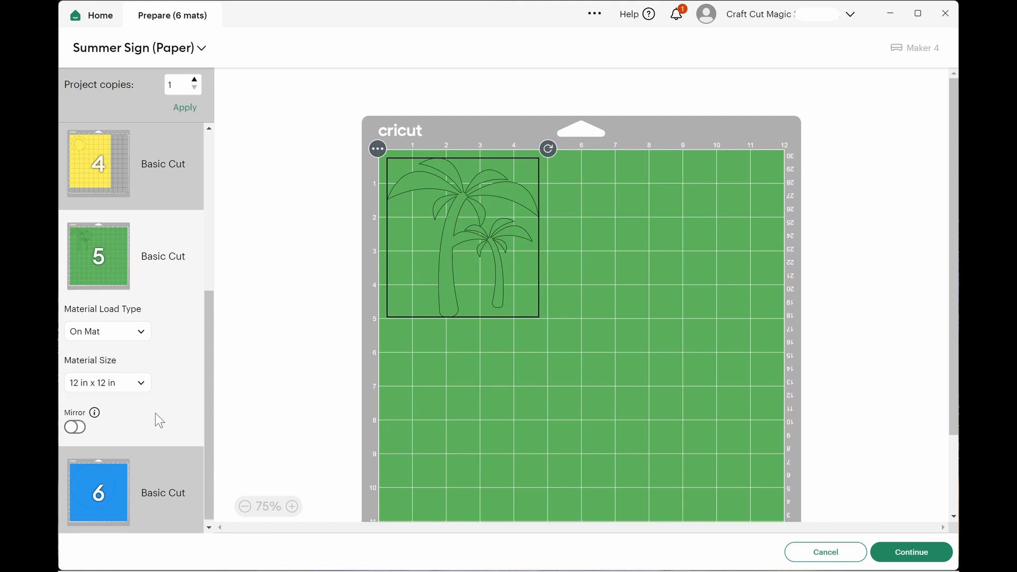
{"action": "left_click", "coordinate": [139, 384]}
{"action": "left_click_drag", "start_coordinate": [173, 481], "coordinate": [171, 428]}
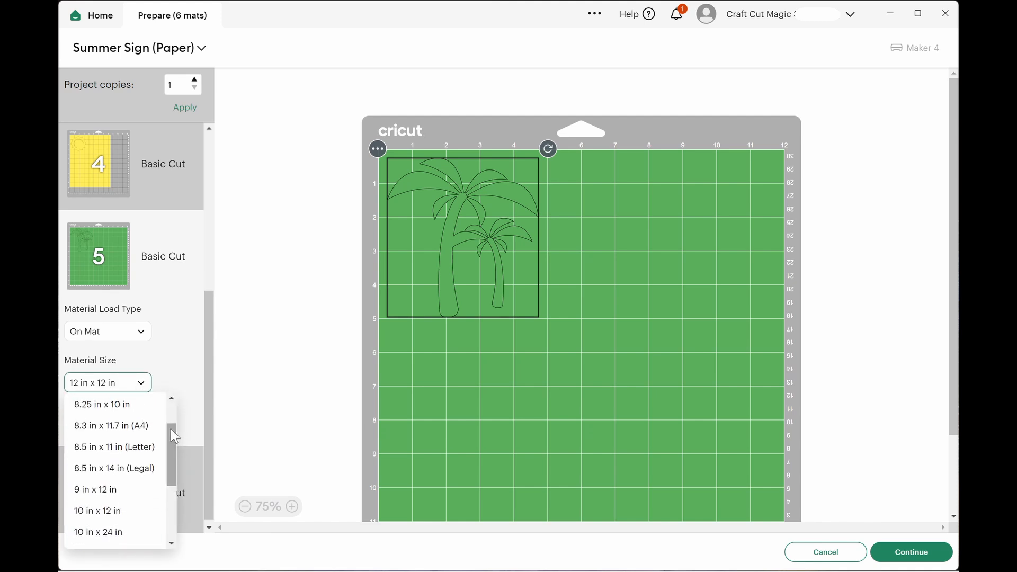
{"action": "left_click", "coordinate": [140, 455]}
Check the material size options for the blue circle mat (mat 6).
{"action": "left_click", "coordinate": [103, 472]}
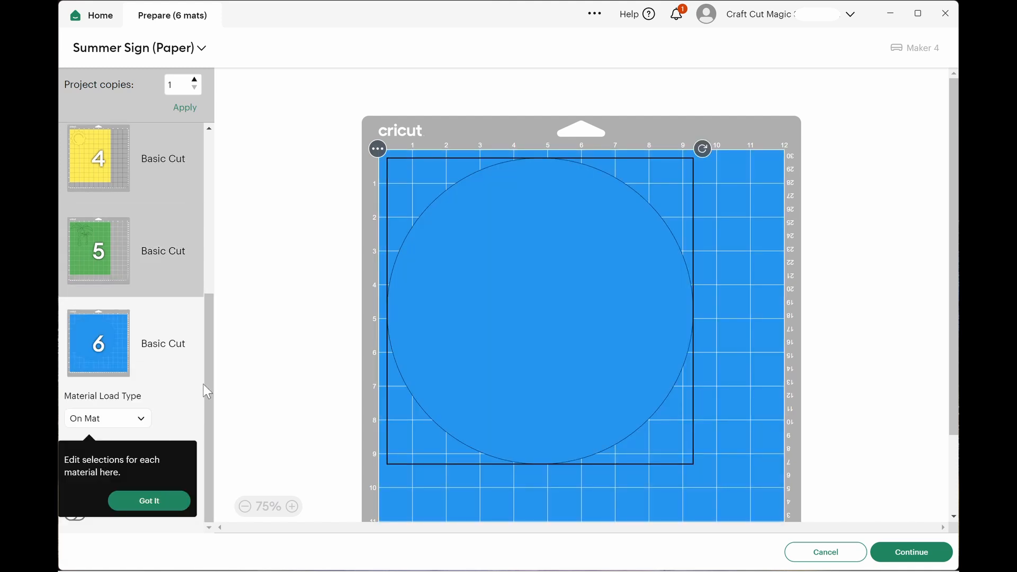
{"action": "left_click", "coordinate": [150, 502]}
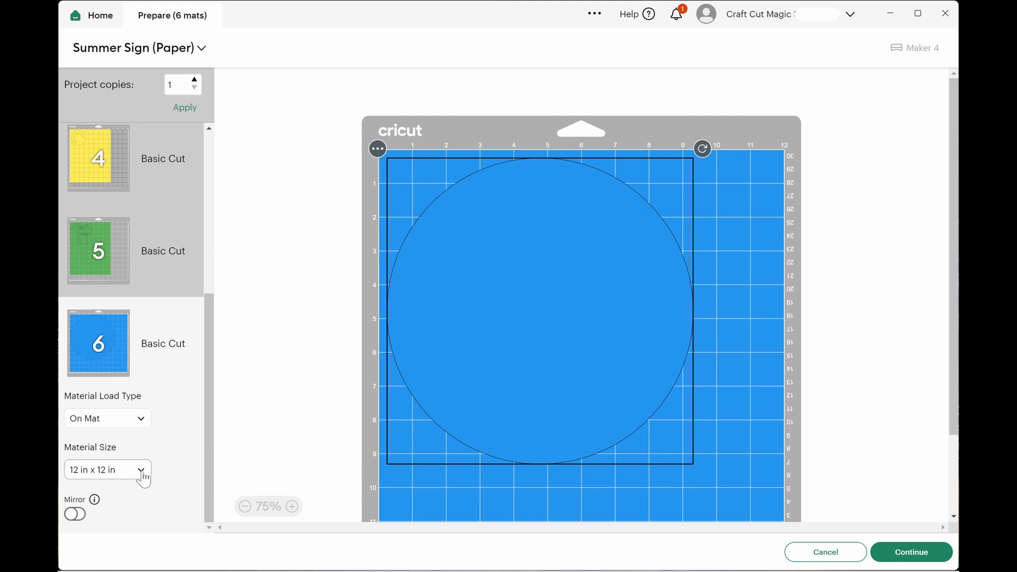
{"action": "left_click", "coordinate": [142, 472]}
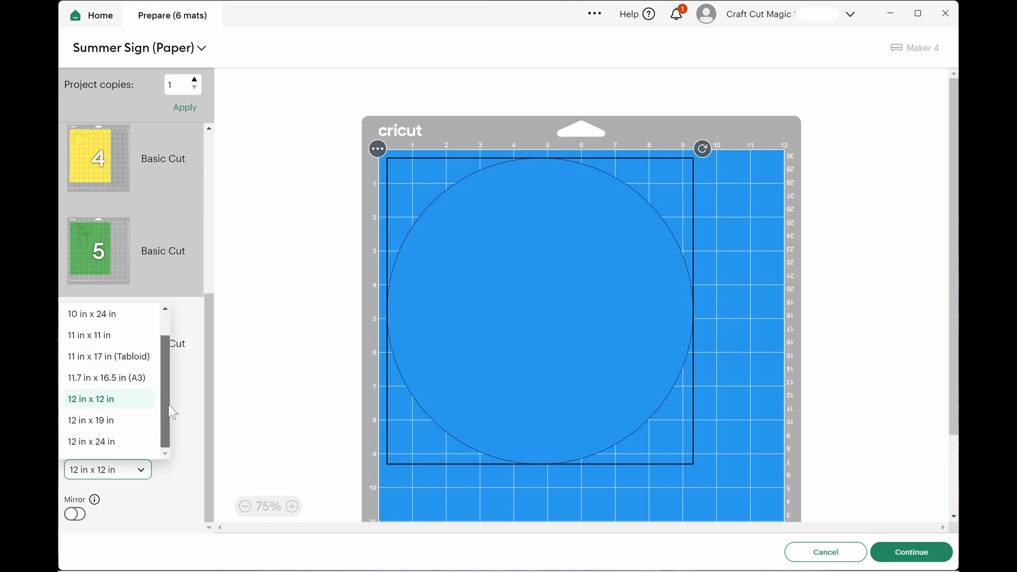
{"action": "mouse_move", "coordinate": [169, 406]}
{"action": "left_mouse_down"}
{"action": "mouse_move", "coordinate": [169, 379]}
{"action": "mouse_move", "coordinate": [167, 410]}
{"action": "left_mouse_up"}
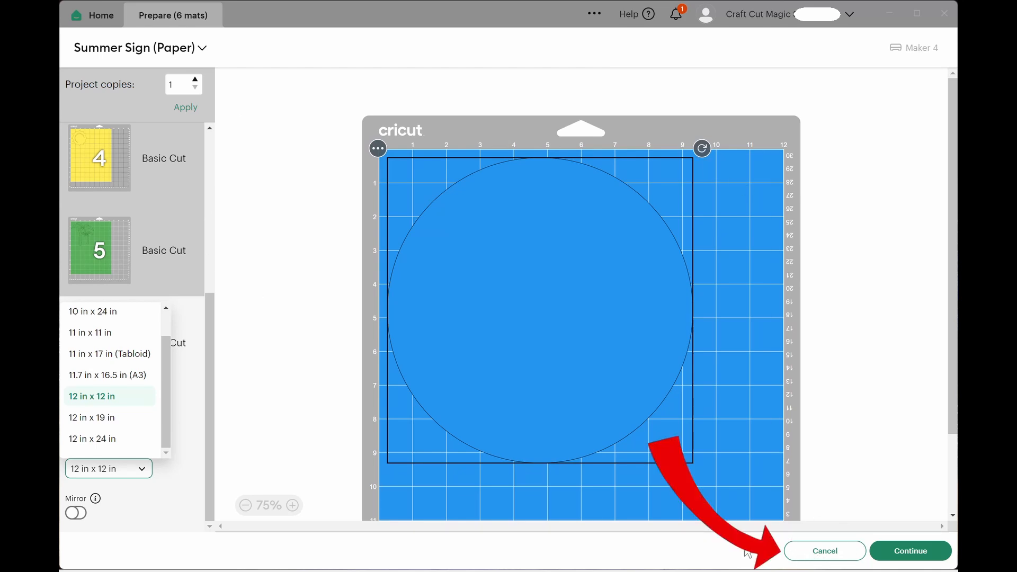
Cancel the cut preparation and open the Summer Sign (Paper) project on the canvas for customizing.
{"action": "left_click", "coordinate": [836, 557]}
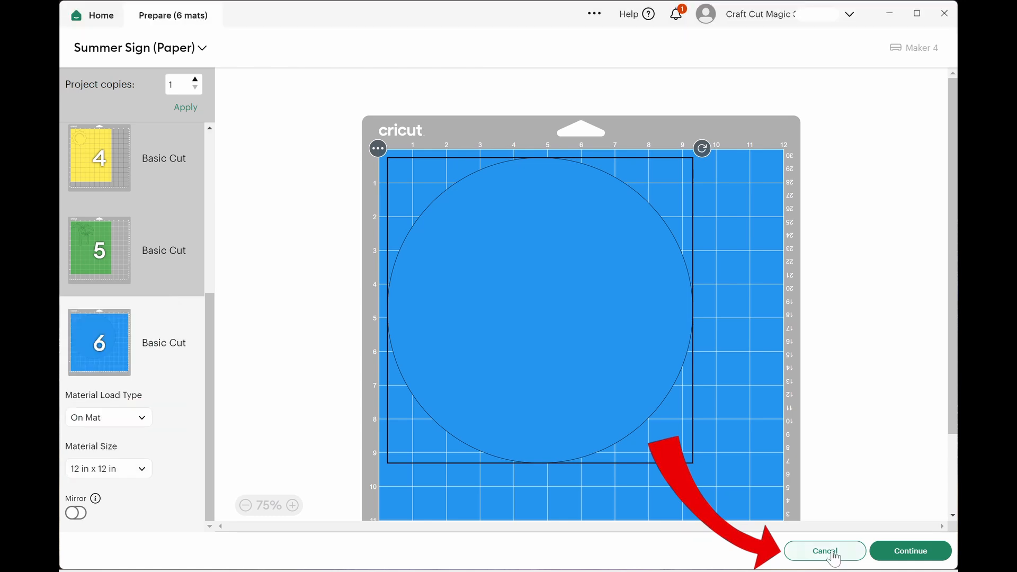
{"action": "left_click", "coordinate": [818, 550]}
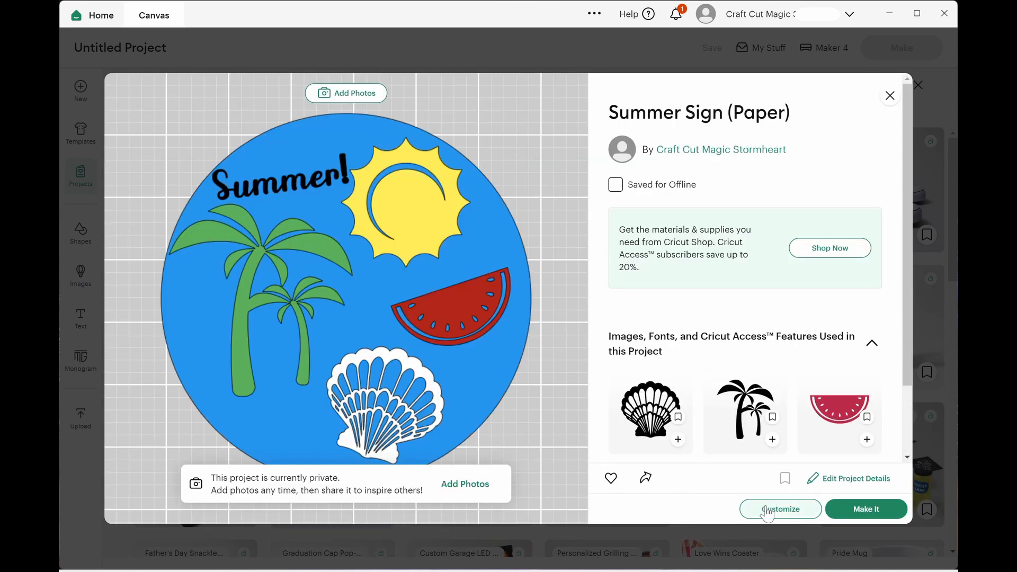
{"action": "left_click", "coordinate": [767, 510]}
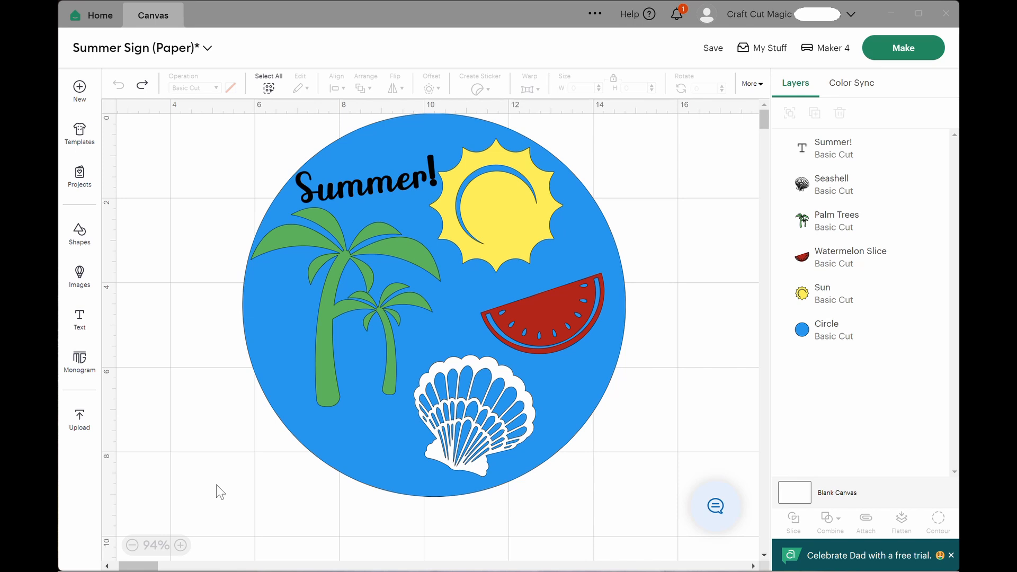
Resize the entire summer sign design proportionally to a height of 8 in and save the project.
{"action": "left_click_drag", "start_coordinate": [216, 485], "coordinate": [680, 126]}
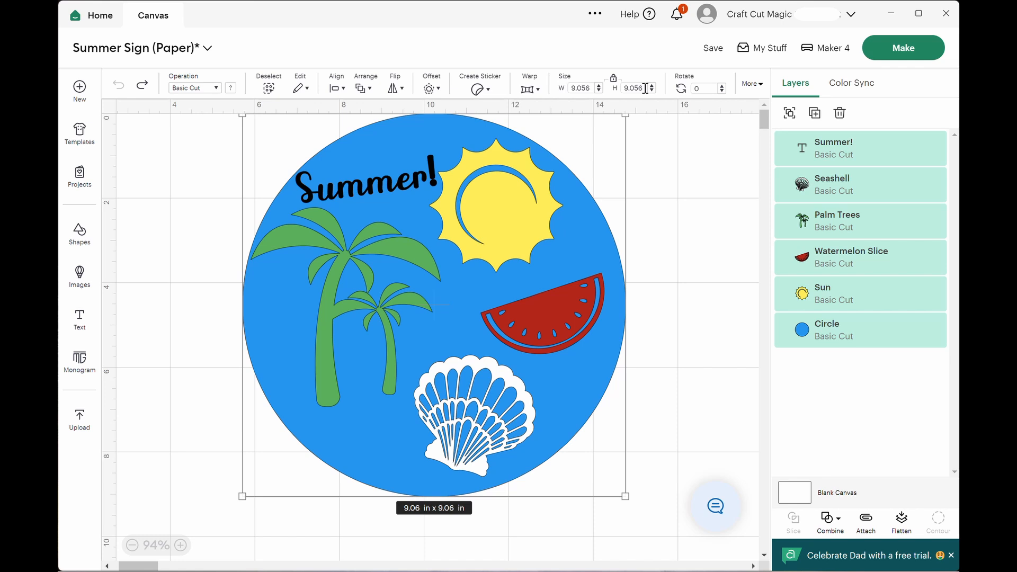
{"action": "left_click_drag", "start_coordinate": [645, 89], "coordinate": [619, 90]}
{"action": "type", "text": "8"}
{"action": "key", "text": "Return"}
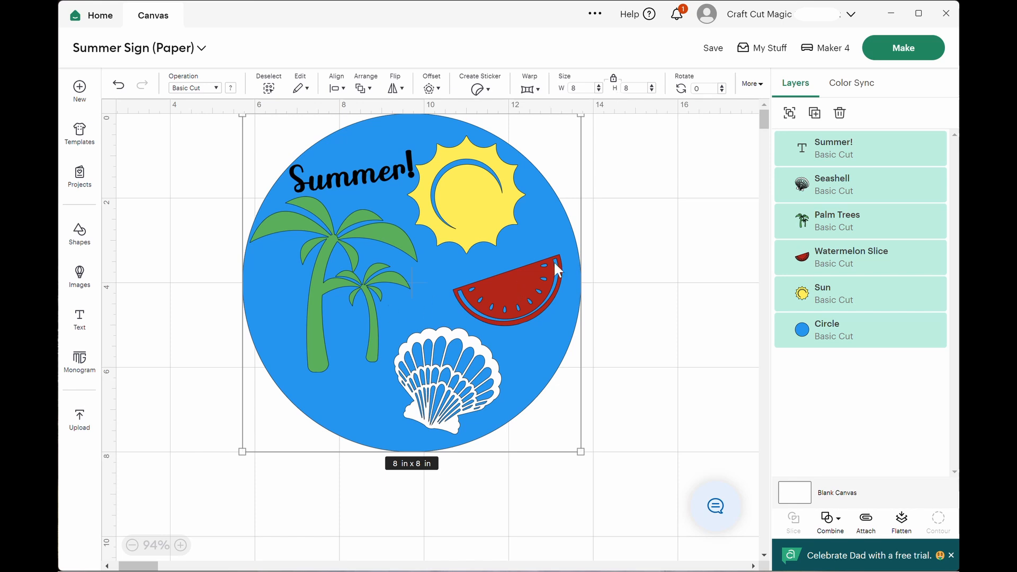
{"action": "left_click", "coordinate": [713, 50]}
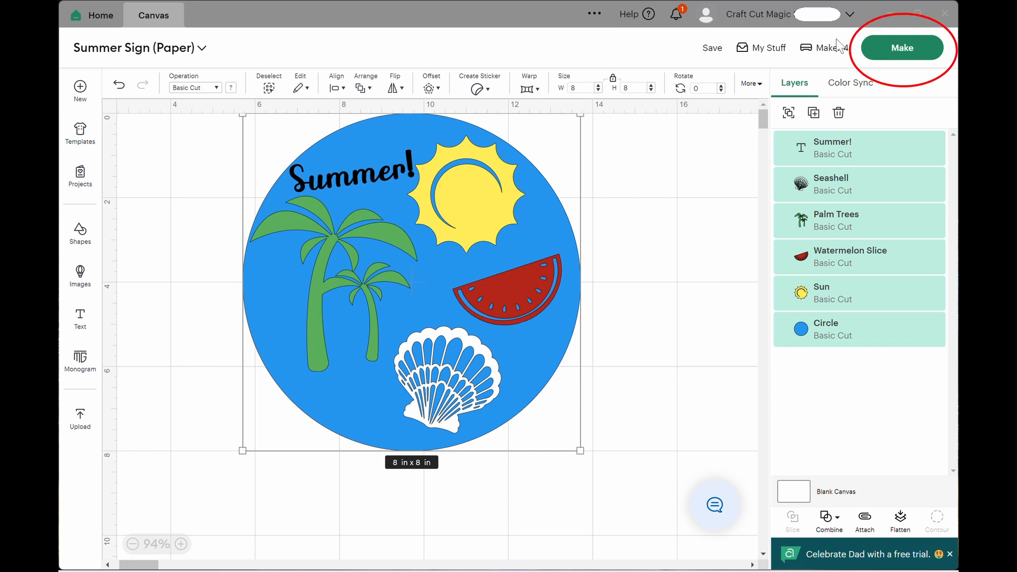
Send the resized project to cut preparation with all materials loaded On Mat, using the 12 in x 12 in mat size.
{"action": "left_click", "coordinate": [931, 56]}
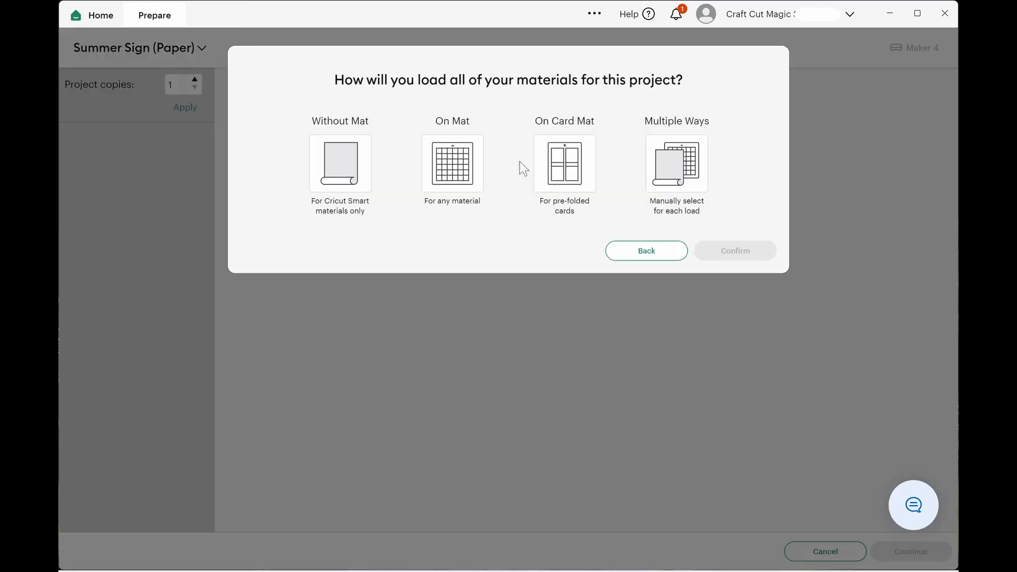
{"action": "left_click", "coordinate": [458, 171]}
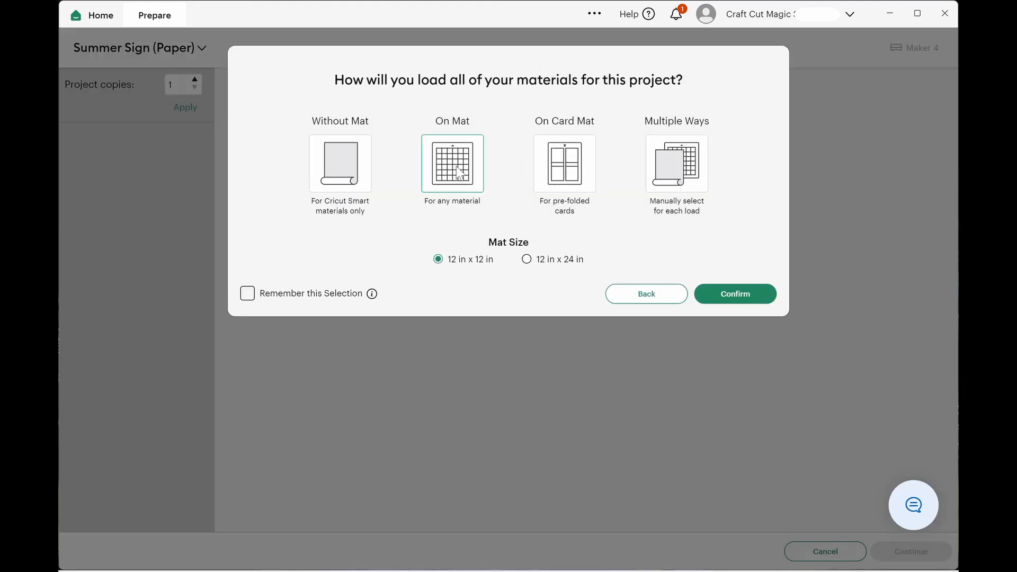
{"action": "left_click", "coordinate": [720, 294]}
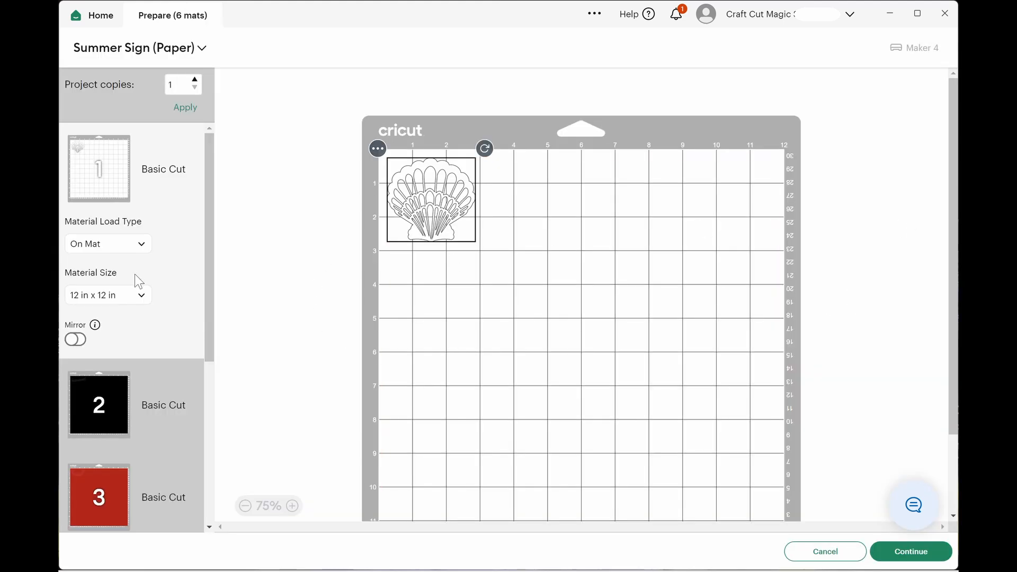
Look through the material size options for the white seashell mat (mat 1) without choosing one.
{"action": "left_click", "coordinate": [139, 299]}
{"action": "left_click_drag", "start_coordinate": [169, 408], "coordinate": [170, 342]}
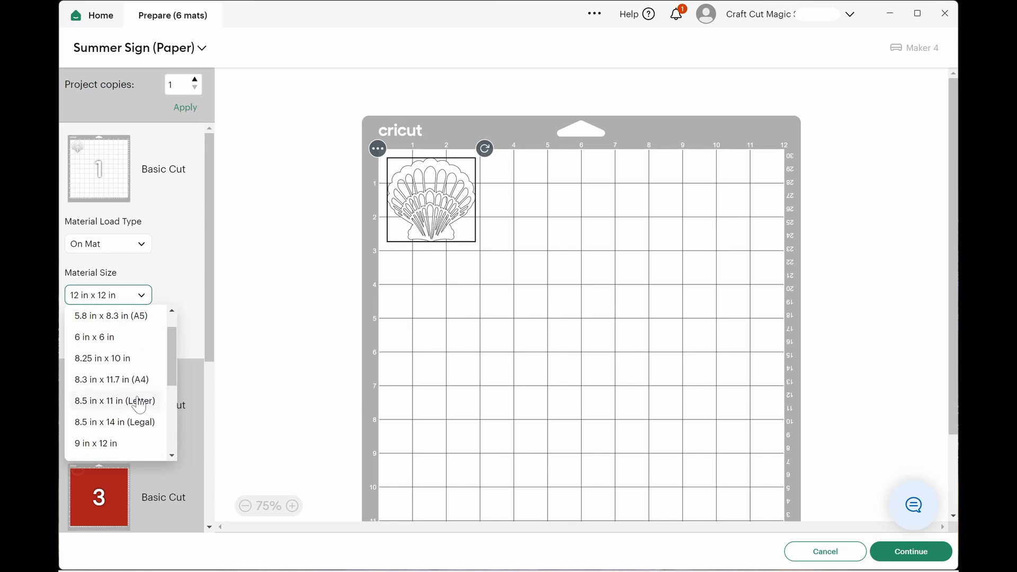
{"action": "left_click", "coordinate": [230, 303]}
Inspect the resized blue circle on mat 6 and the smaller material sizes available for it, including 8.5 in x 11 in (Letter).
{"action": "left_click_drag", "start_coordinate": [210, 296], "coordinate": [198, 460]}
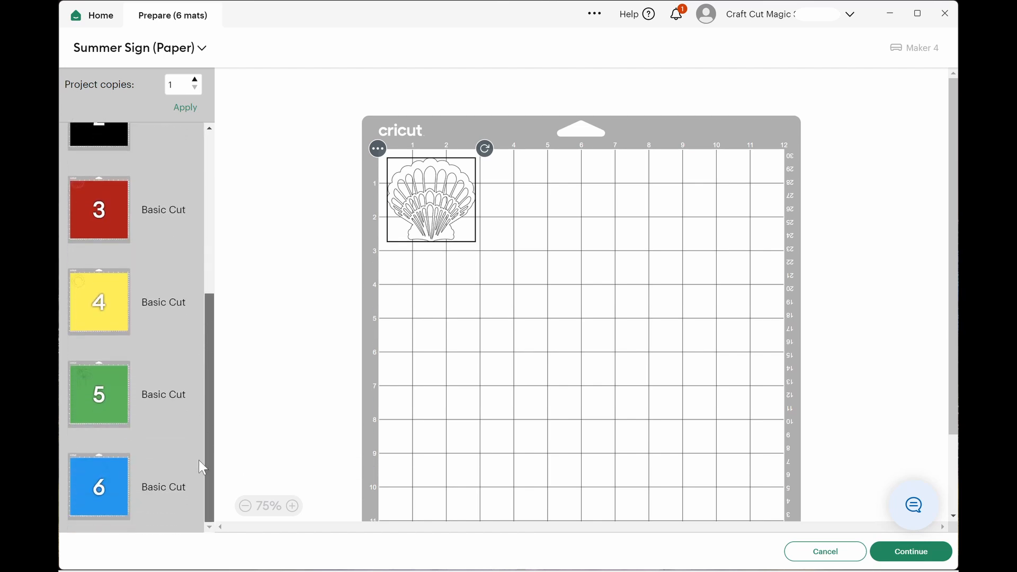
{"action": "left_click", "coordinate": [109, 478]}
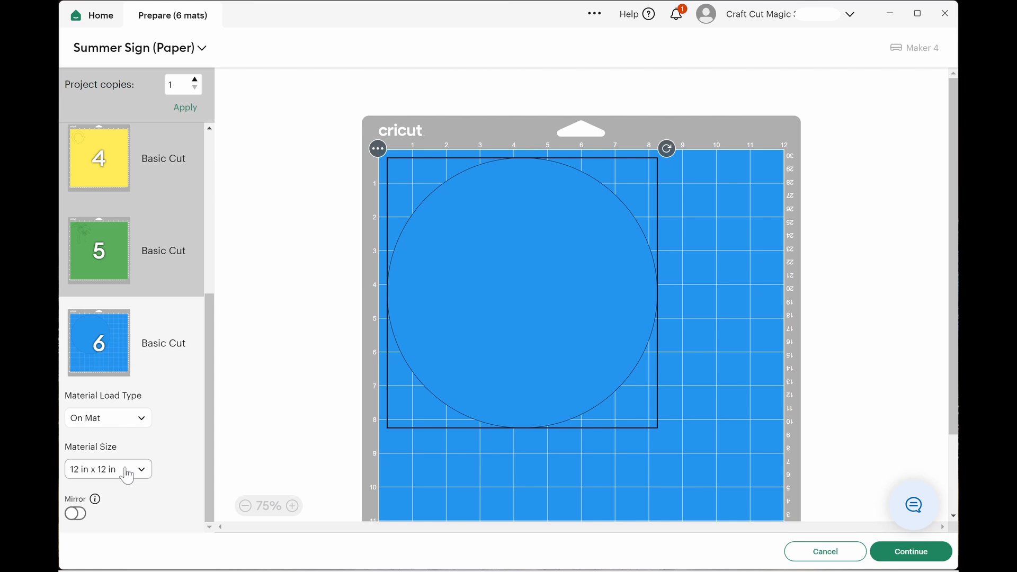
{"action": "left_click", "coordinate": [127, 472]}
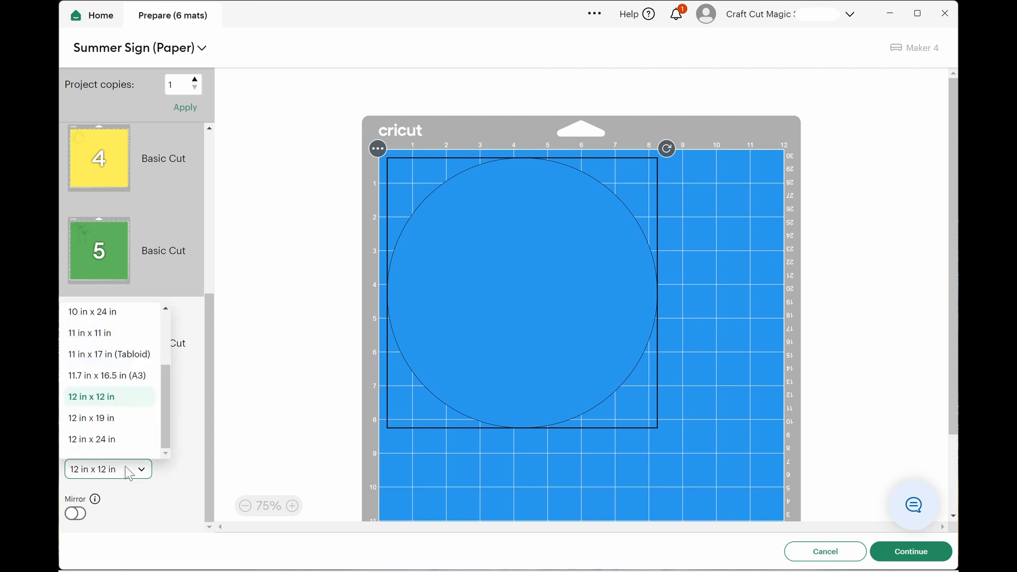
{"action": "left_click_drag", "start_coordinate": [161, 403], "coordinate": [172, 338]}
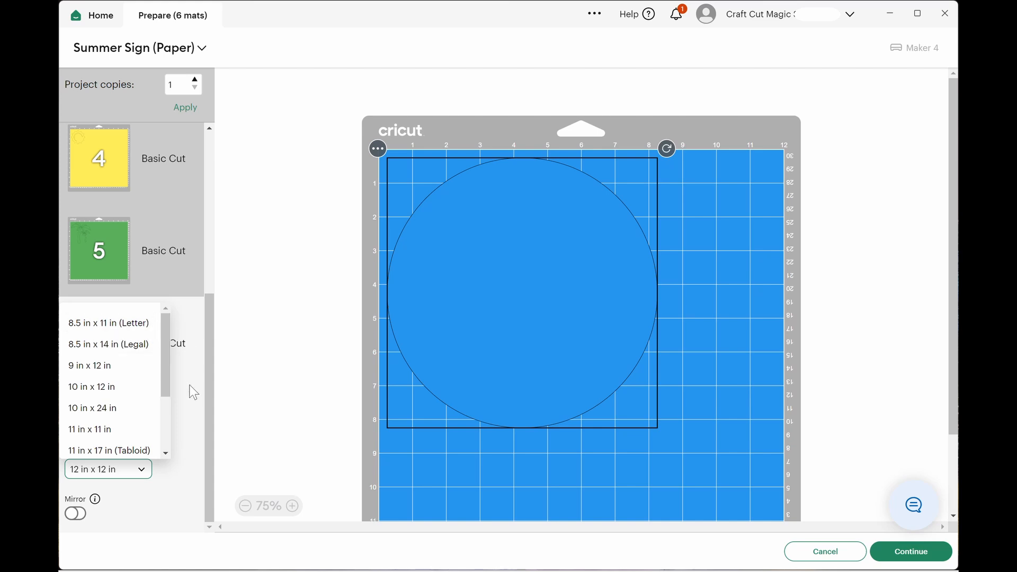
{"action": "left_click", "coordinate": [192, 411]}
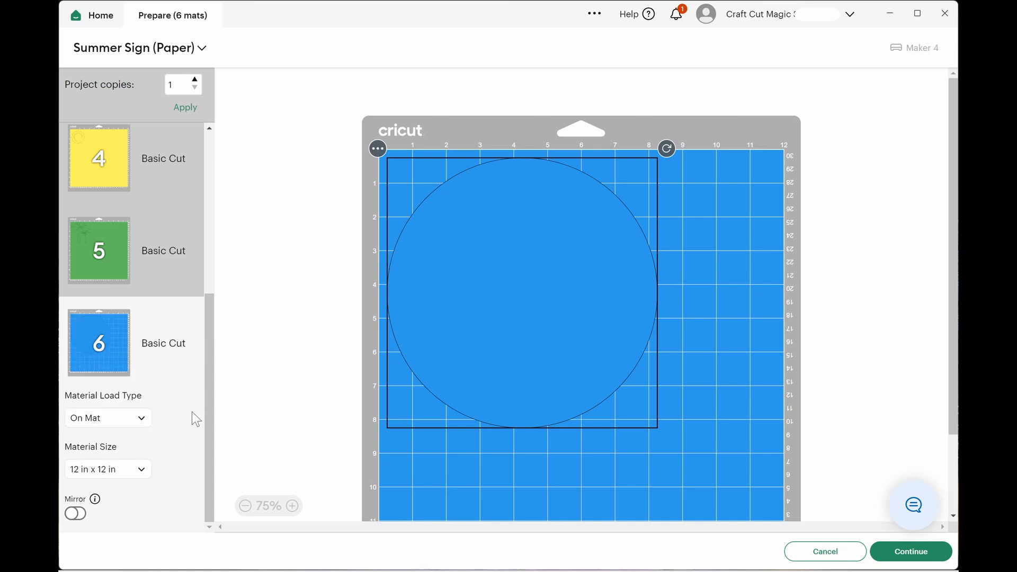
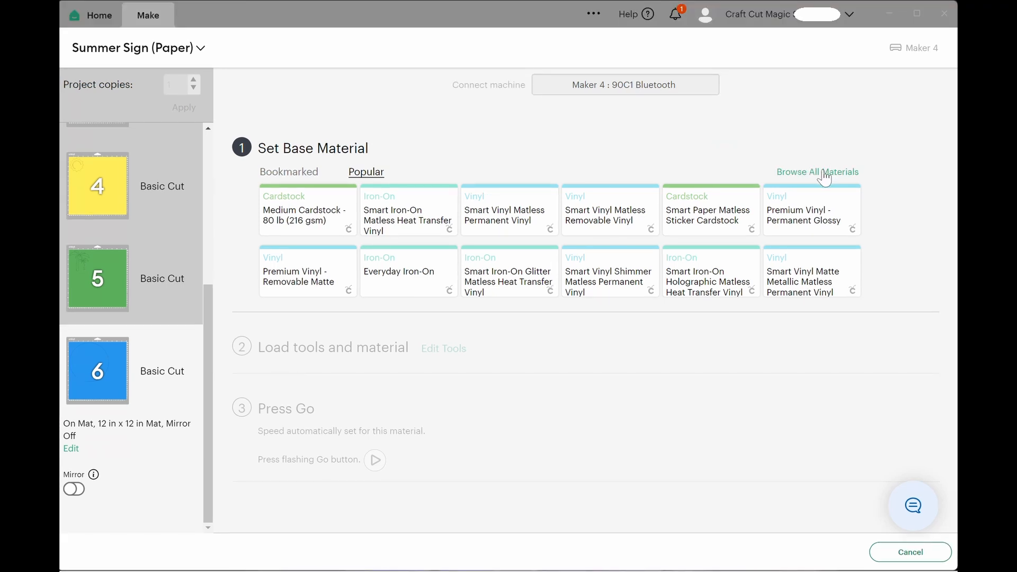
Bookmark Light Cardstock - 65 lb (176 gsm) from the Cardstock category of all materials and set it as the base material for mat 6.
{"action": "left_click", "coordinate": [822, 173]}
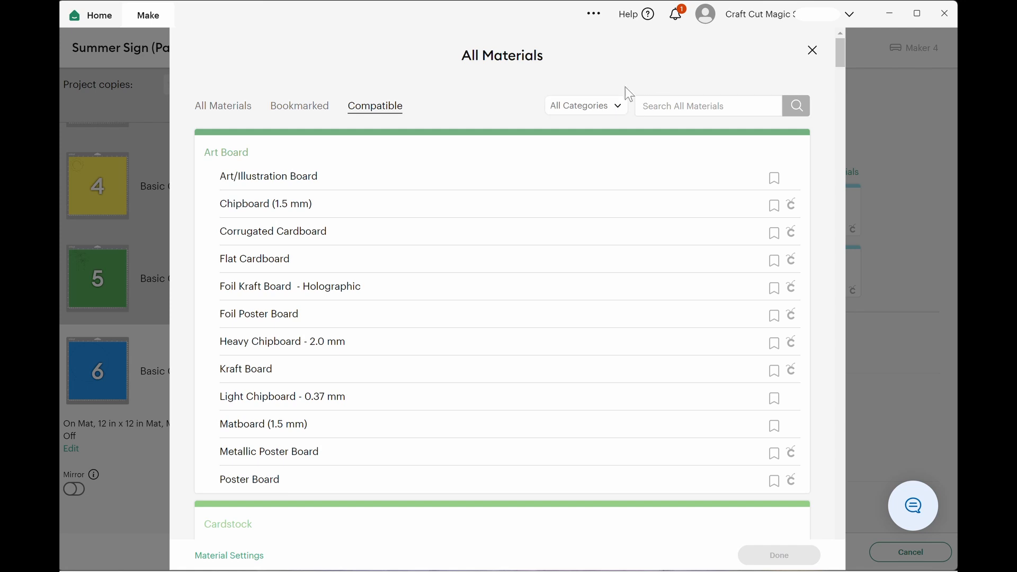
{"action": "left_click", "coordinate": [619, 108]}
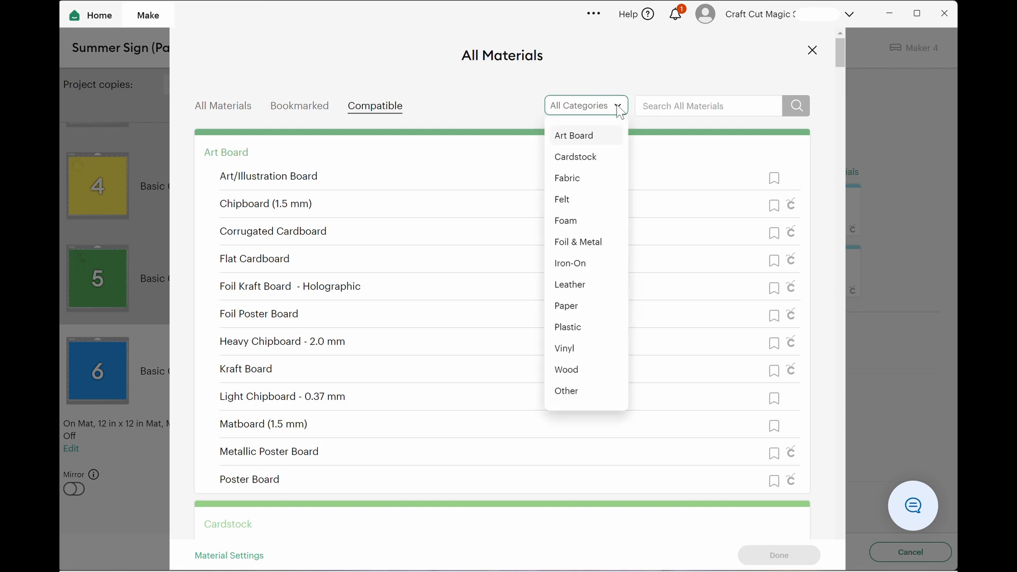
{"action": "left_click", "coordinate": [592, 158]}
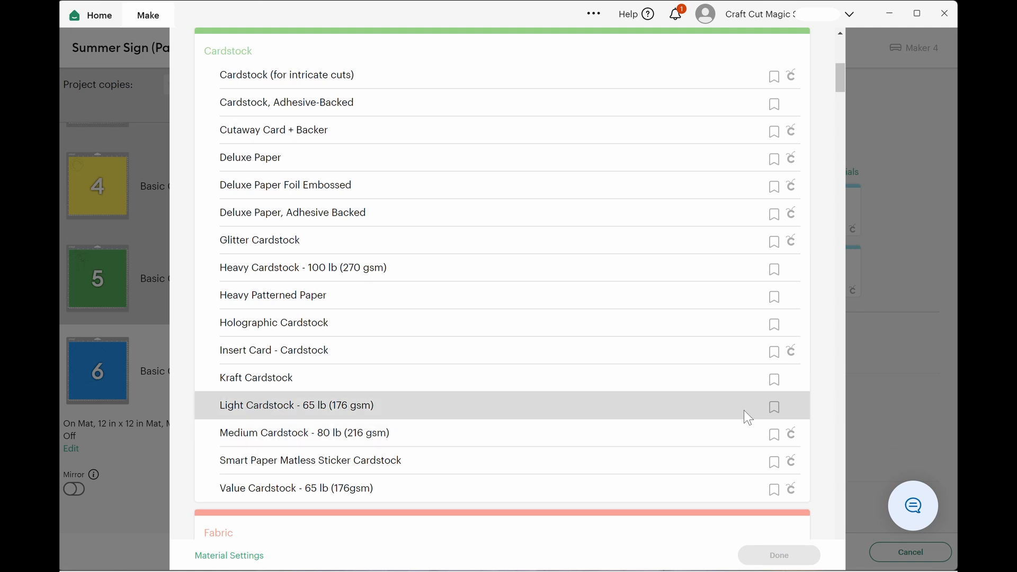
{"action": "left_click", "coordinate": [775, 410]}
{"action": "left_click", "coordinate": [275, 405]}
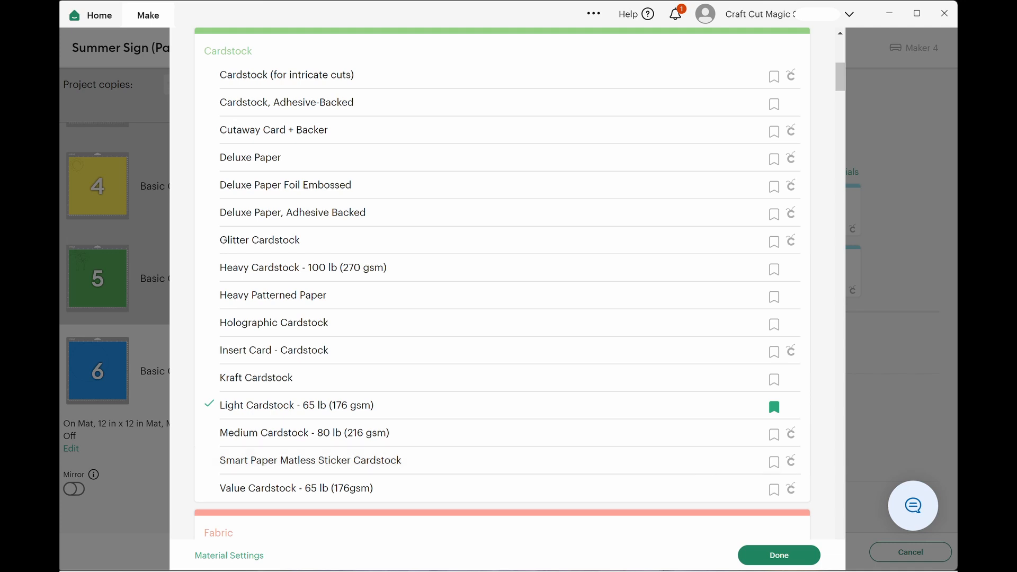
{"action": "left_click", "coordinate": [789, 563]}
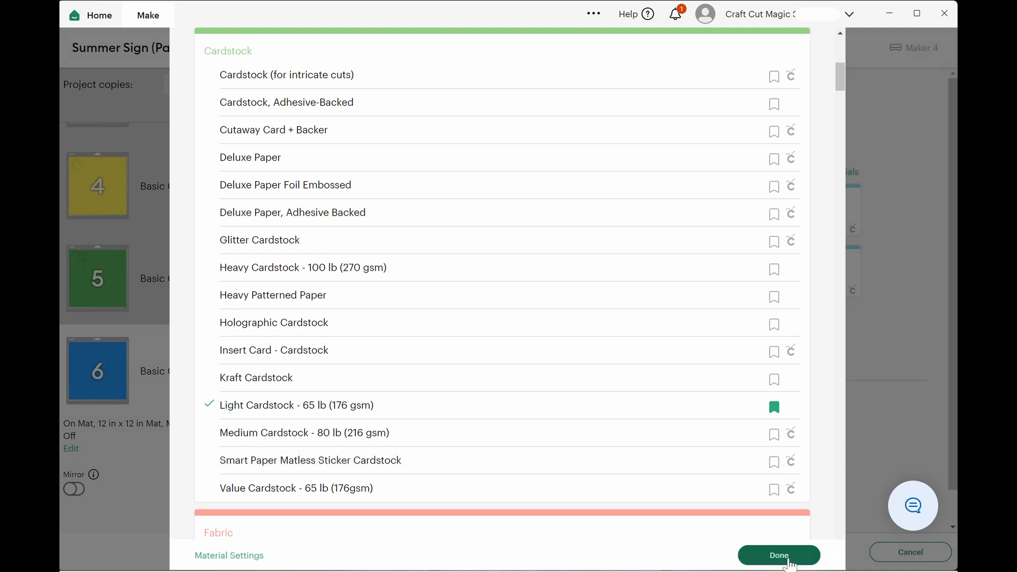